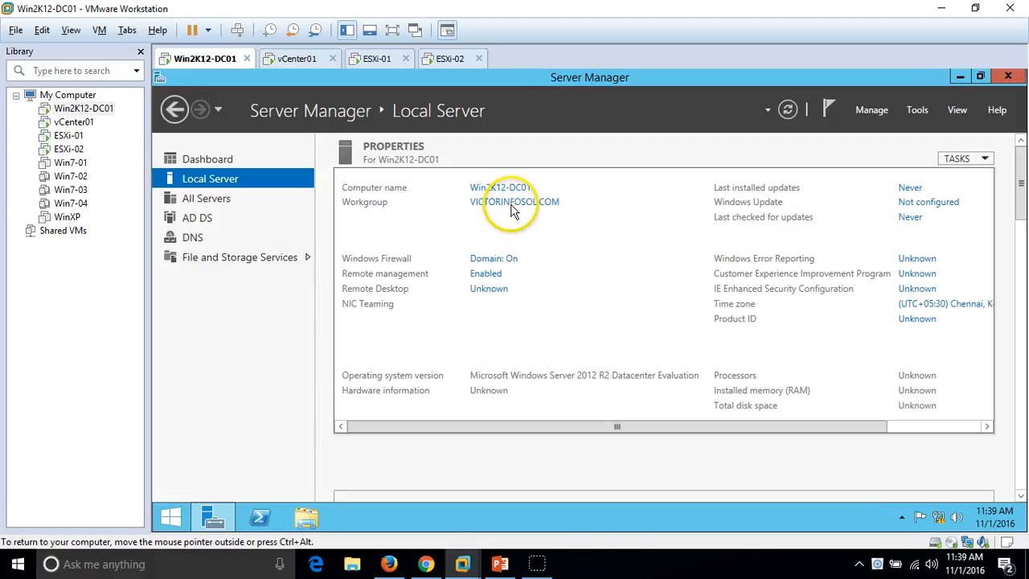
- Review the Server Manager dashboards of the Win2K12-DC01 and vCenter01 machines alongside the demo environment slide
{"action": "left_click", "coordinate": [242, 160]}
{"action": "left_click", "coordinate": [505, 565]}
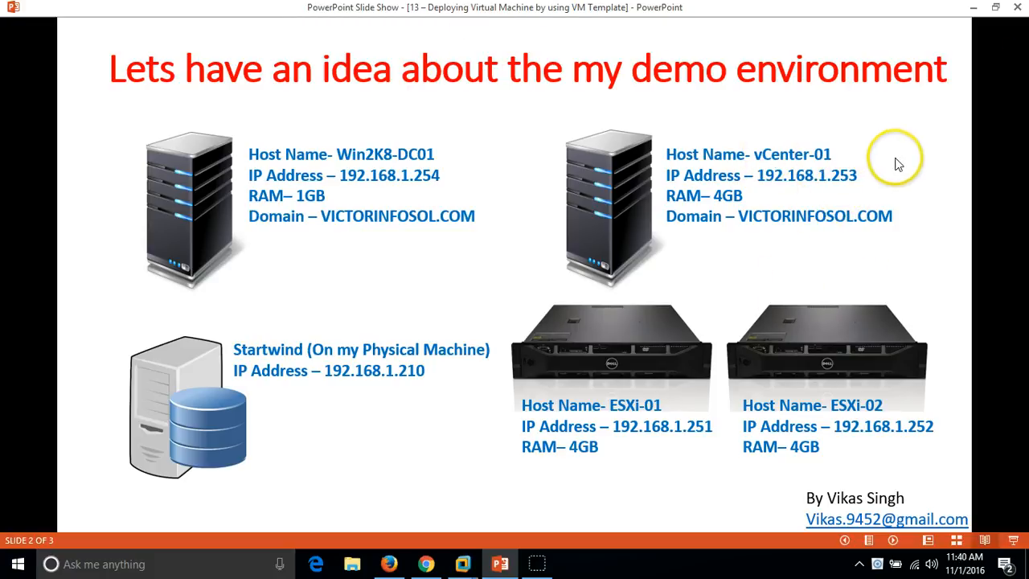
{"action": "left_click", "coordinate": [500, 563]}
{"action": "left_click", "coordinate": [296, 58]}
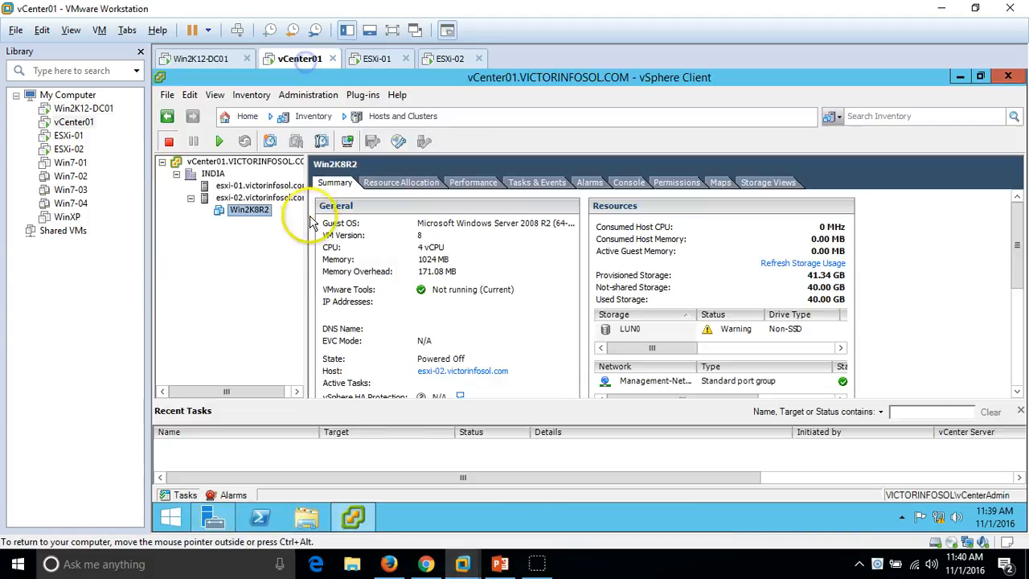
{"action": "left_click", "coordinate": [210, 517]}
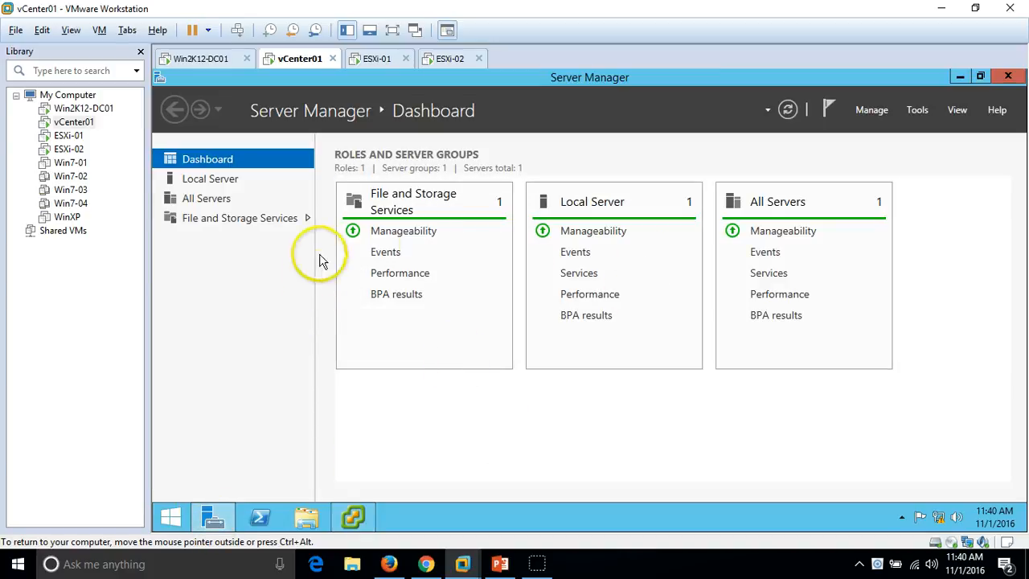
- Examine the esxi-01 and esxi-02 hosts and the Win2K8R2 virtual machine in vCenter01's vSphere Client
{"action": "left_click", "coordinate": [363, 519]}
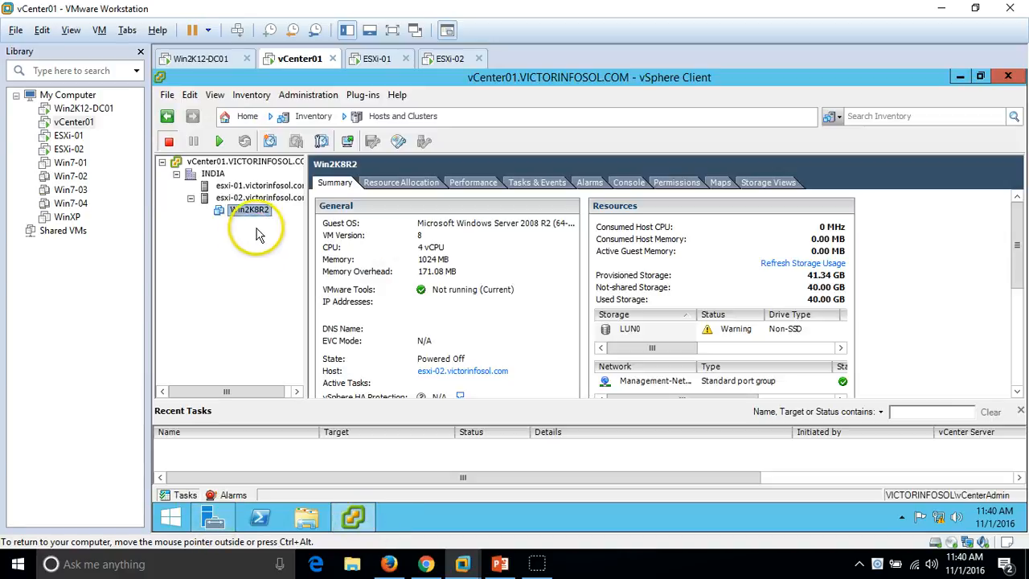
{"action": "left_click", "coordinate": [269, 198]}
{"action": "left_click", "coordinate": [279, 189]}
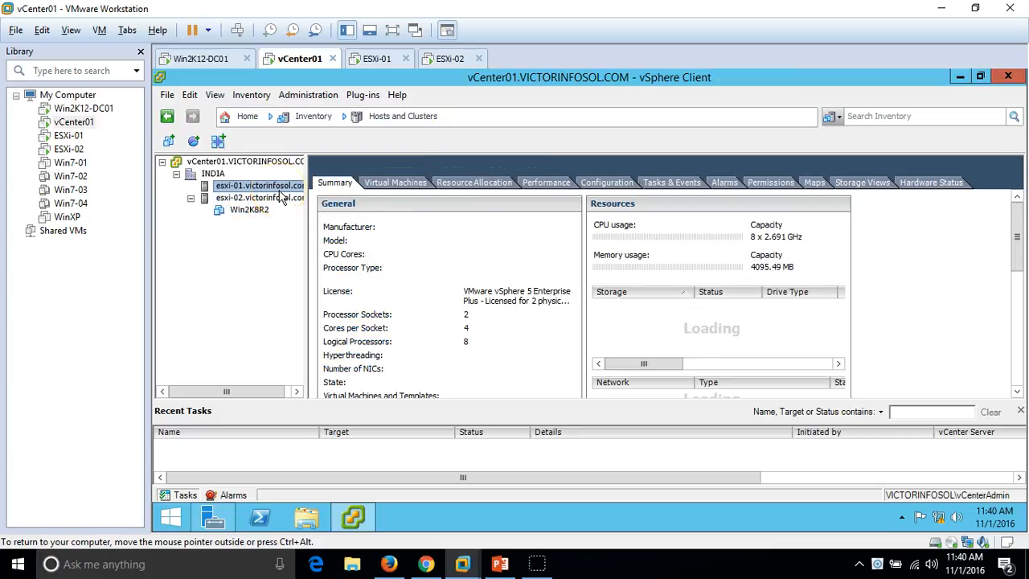
{"action": "left_click", "coordinate": [272, 200]}
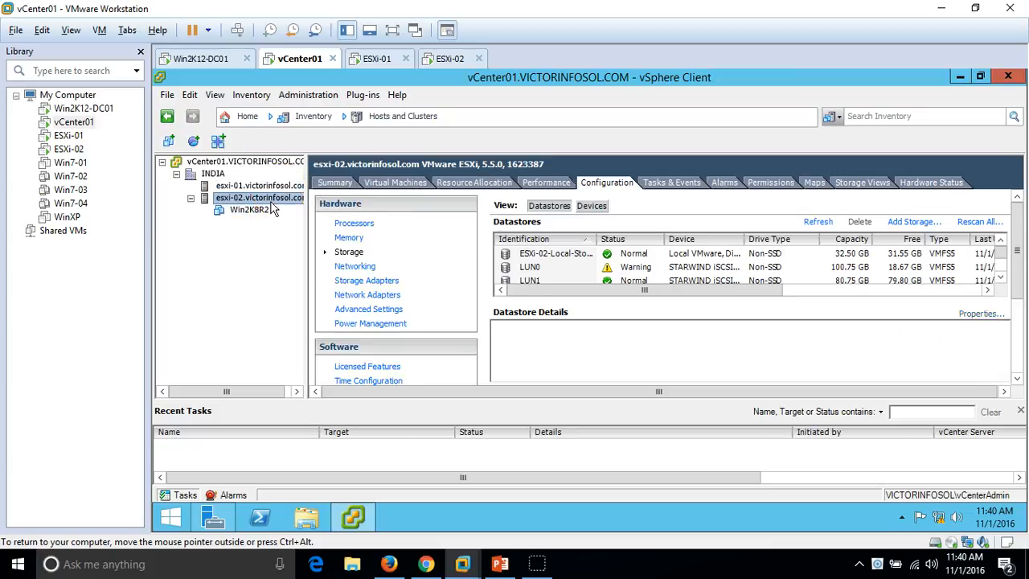
{"action": "left_click", "coordinate": [254, 212]}
{"action": "left_click", "coordinate": [265, 198]}
{"action": "left_click", "coordinate": [266, 185]}
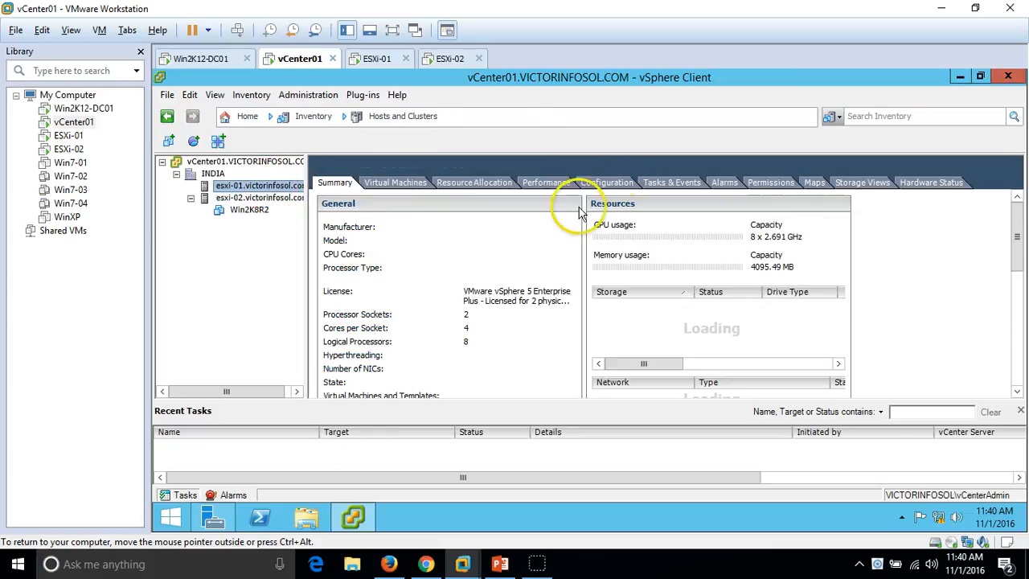
- Compare the ESXi host details on the PowerPoint slide with the esxi-01 and esxi-02 entries in the vSphere Client
{"action": "left_click", "coordinate": [505, 563]}
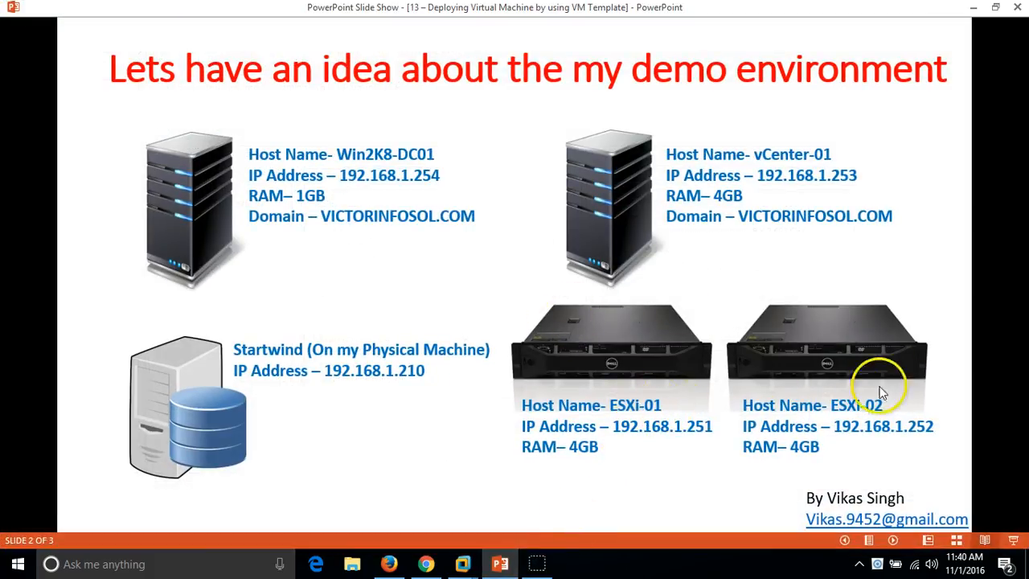
{"action": "left_click", "coordinate": [500, 562]}
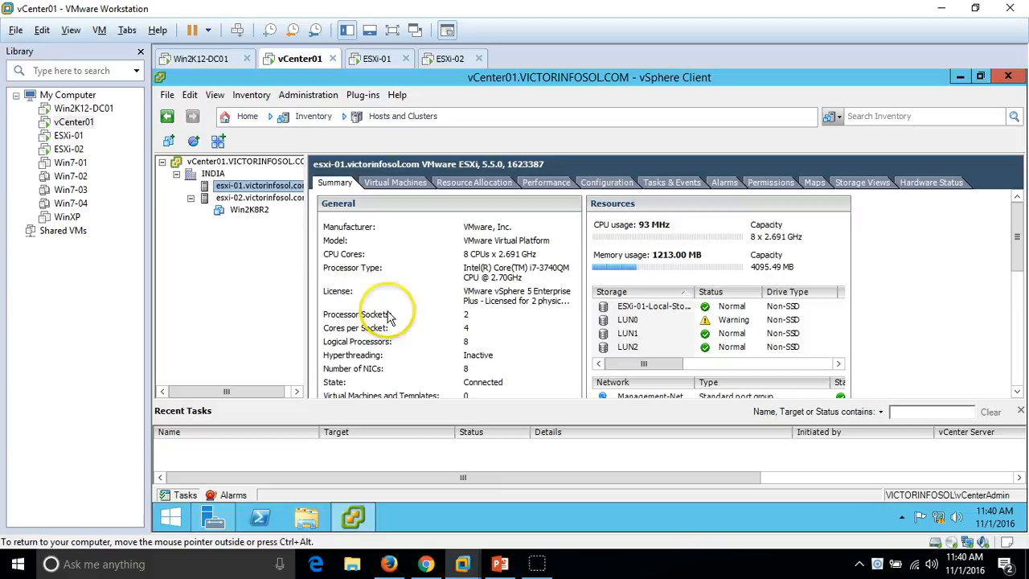
{"action": "left_click", "coordinate": [255, 197]}
{"action": "left_click", "coordinate": [257, 185]}
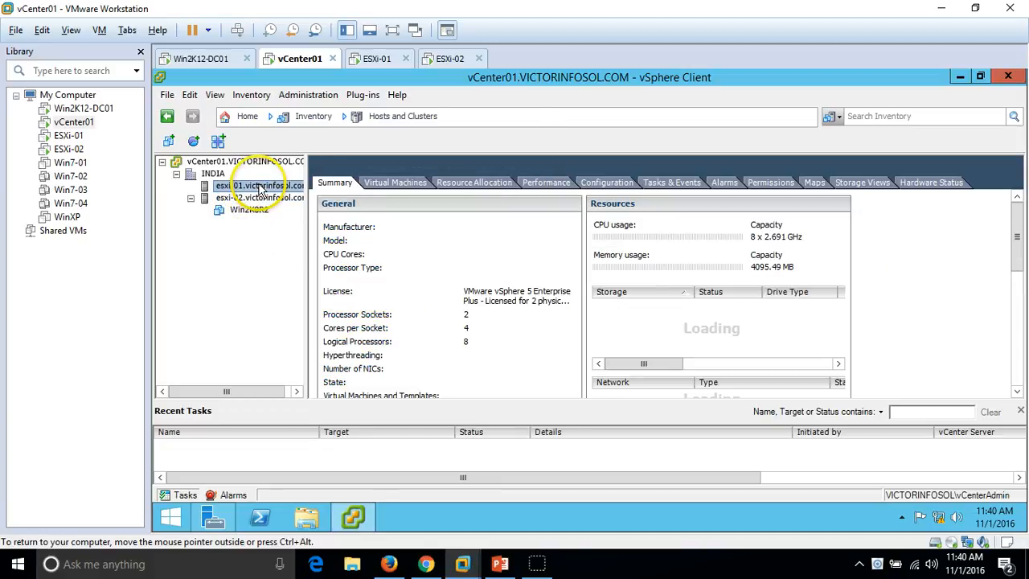
{"action": "left_click", "coordinate": [256, 197]}
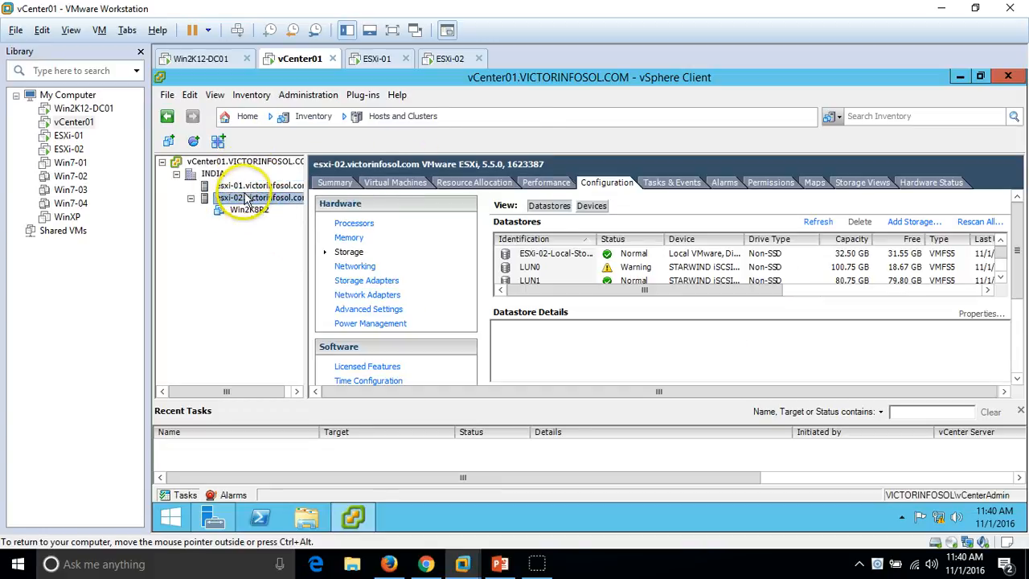
{"action": "left_click", "coordinate": [259, 186]}
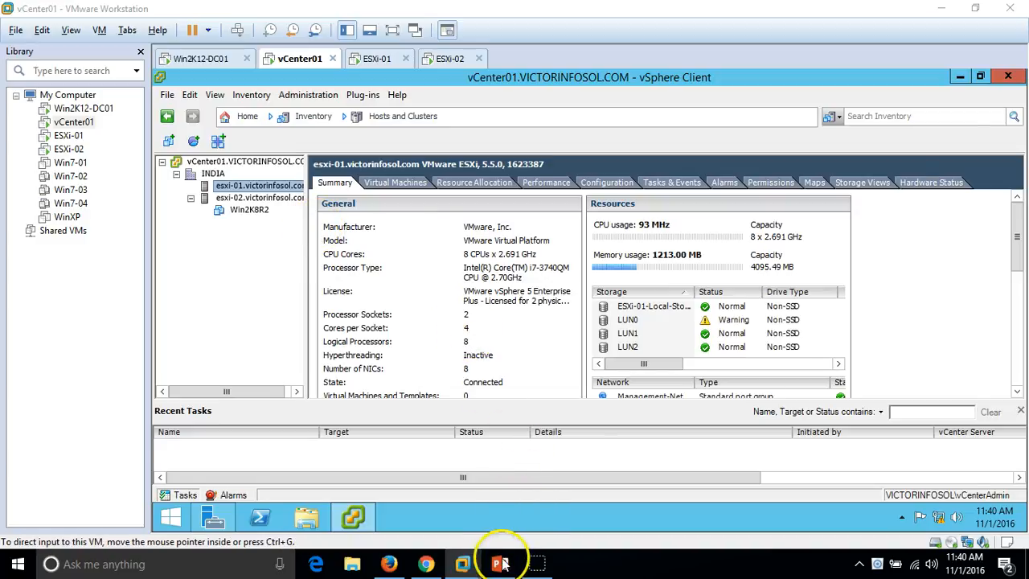
{"action": "left_click", "coordinate": [500, 562]}
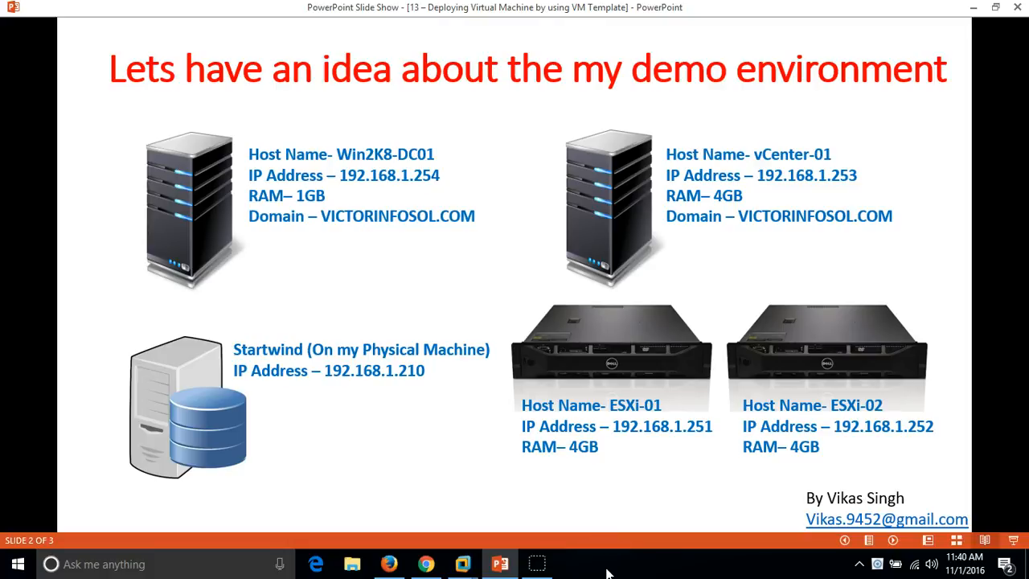
- Switch to the StarWind Management Console and examine the three image file devices of the iSCSI01 target
{"action": "left_click", "coordinate": [857, 564]}
{"action": "double_click", "coordinate": [888, 534]}
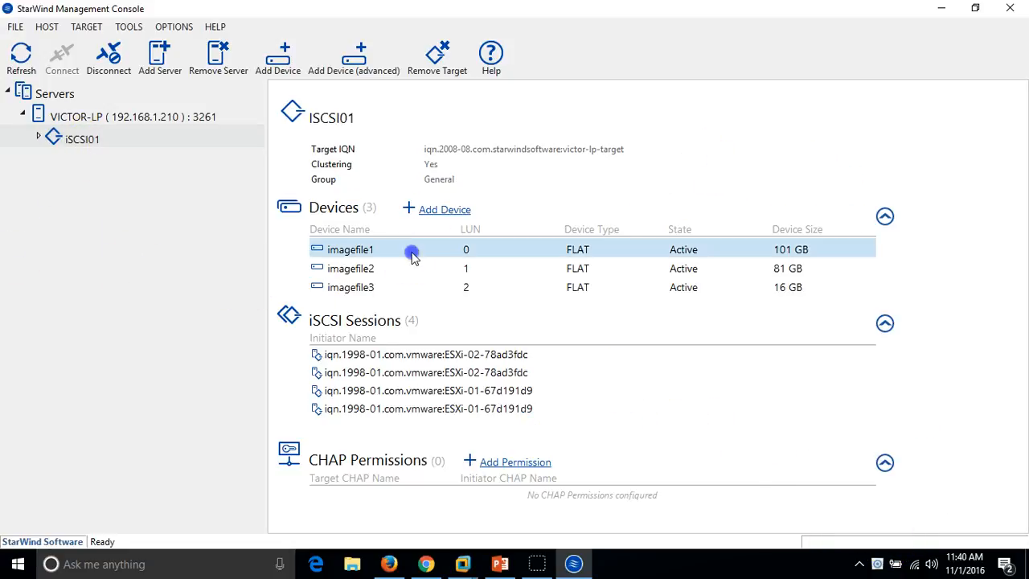
{"action": "left_click", "coordinate": [409, 287]}
{"action": "left_click", "coordinate": [425, 267]}
{"action": "left_click", "coordinate": [433, 249]}
- Examine the iSCSI sessions that the ESXi-01 and ESXi-02 initiators hold on the iSCSI01 target
{"action": "left_click", "coordinate": [491, 410]}
{"action": "left_click", "coordinate": [508, 390]}
{"action": "left_click", "coordinate": [524, 372]}
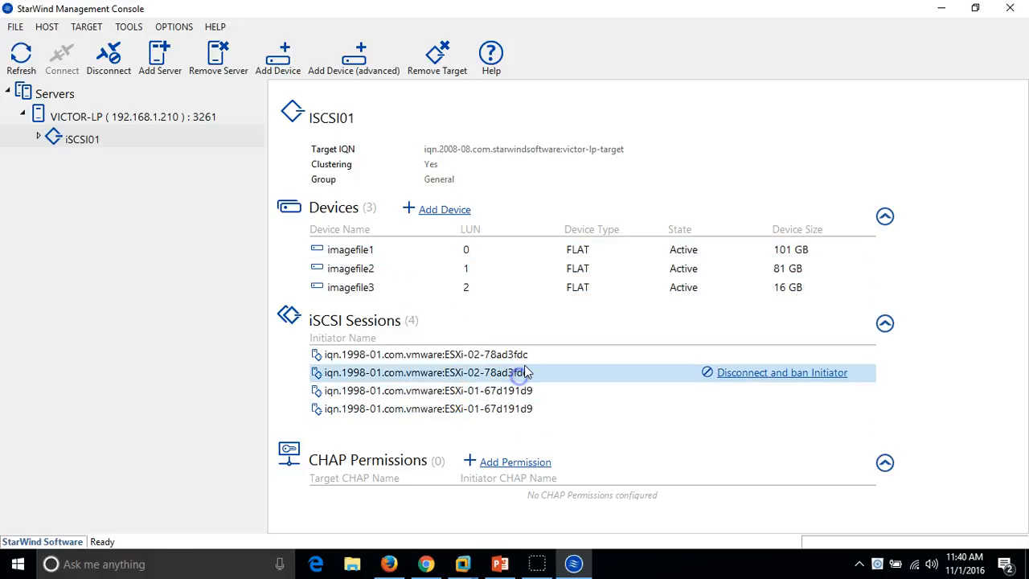
{"action": "left_click", "coordinate": [524, 355]}
{"action": "left_click", "coordinate": [520, 372]}
{"action": "left_click", "coordinate": [522, 408]}
{"action": "left_click", "coordinate": [527, 391]}
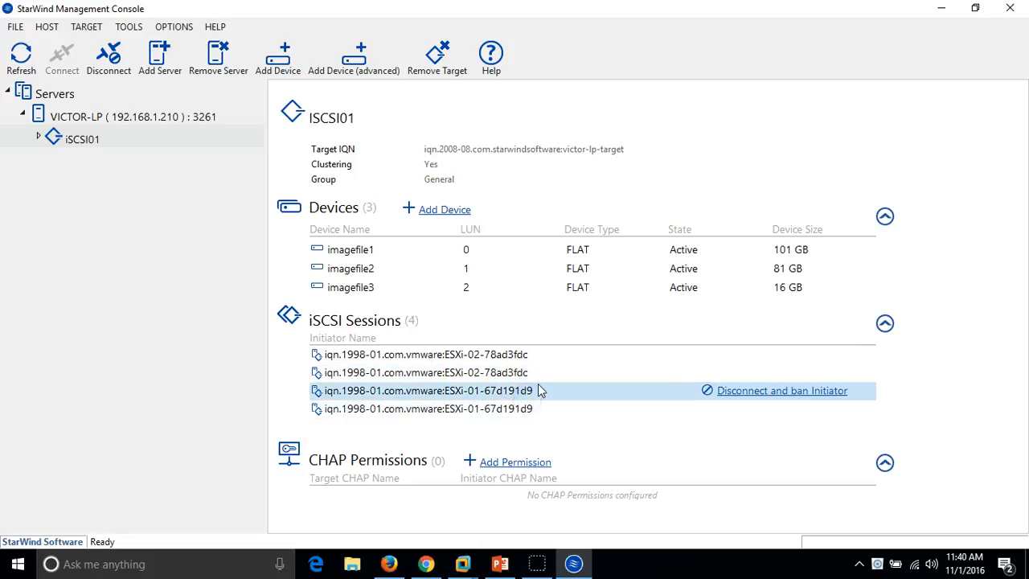
{"action": "left_click", "coordinate": [539, 376]}
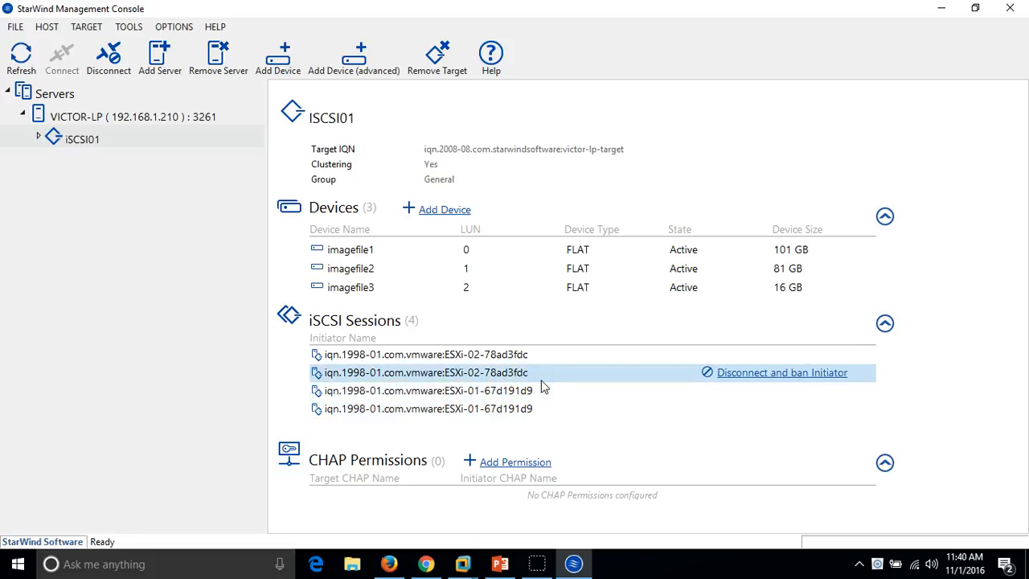
- Check the LUN numbers of the iSCSI01 devices, and return to the demo environment slide
{"action": "left_click", "coordinate": [482, 273]}
{"action": "left_click", "coordinate": [488, 282]}
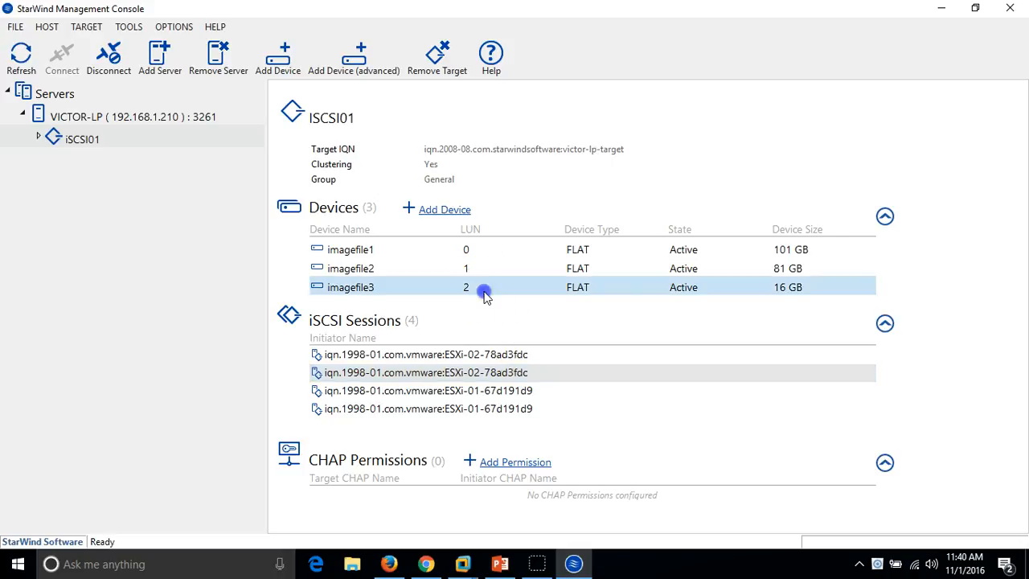
{"action": "left_click", "coordinate": [502, 267]}
{"action": "left_click", "coordinate": [511, 250]}
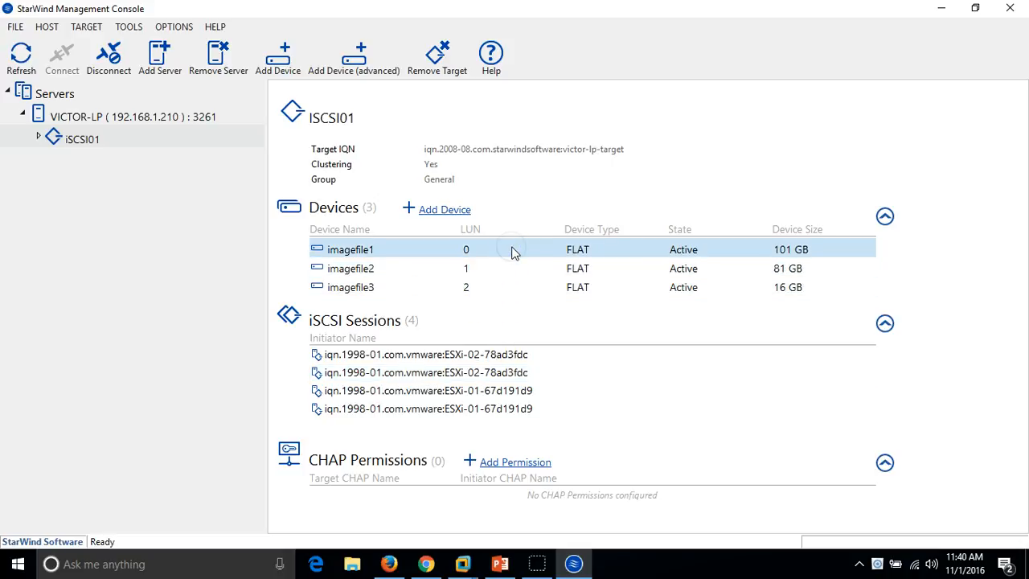
{"action": "left_click", "coordinate": [500, 562]}
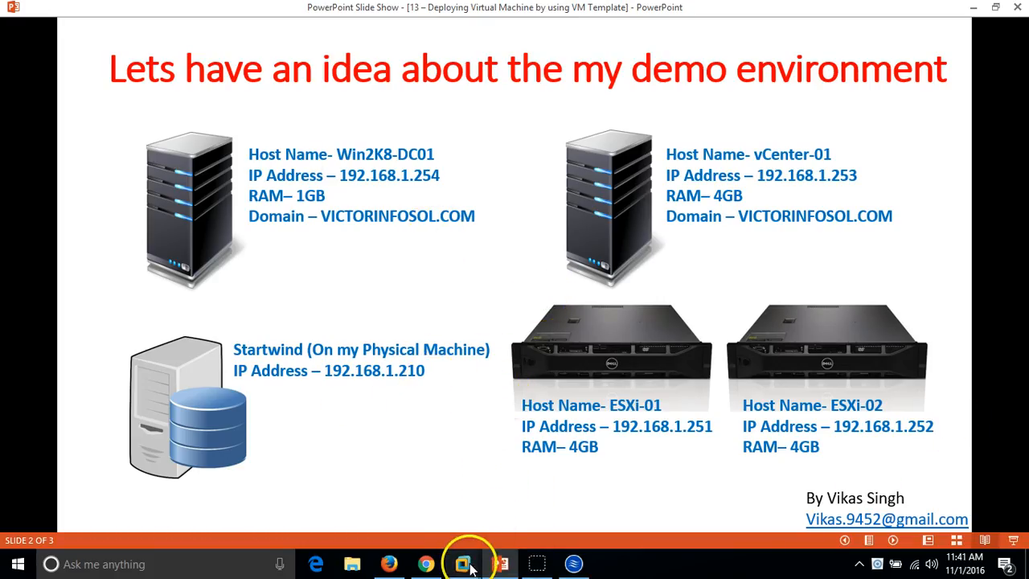
- Switch back to the vSphere Client and view the summary of the Win2K8R2 virtual machine on esxi-02
{"action": "mouse_move", "coordinate": [466, 557]}
{"action": "left_click", "coordinate": [430, 531]}
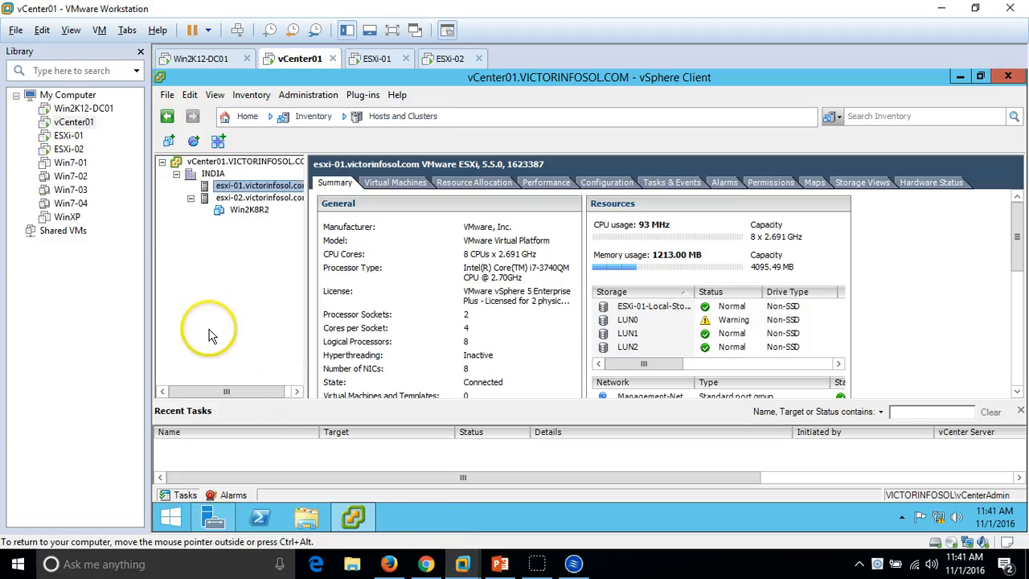
{"action": "left_click", "coordinate": [255, 199]}
{"action": "left_click", "coordinate": [251, 210]}
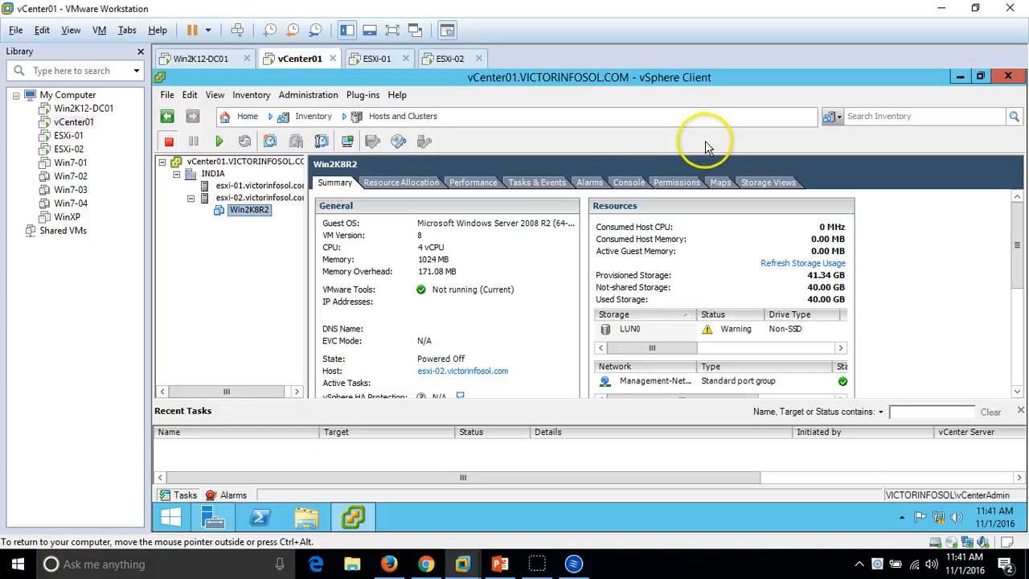
- Show the VMs and Templates inventory and select Win2K8R2-Template in the INDIA datacenter
{"action": "left_click", "coordinate": [314, 118]}
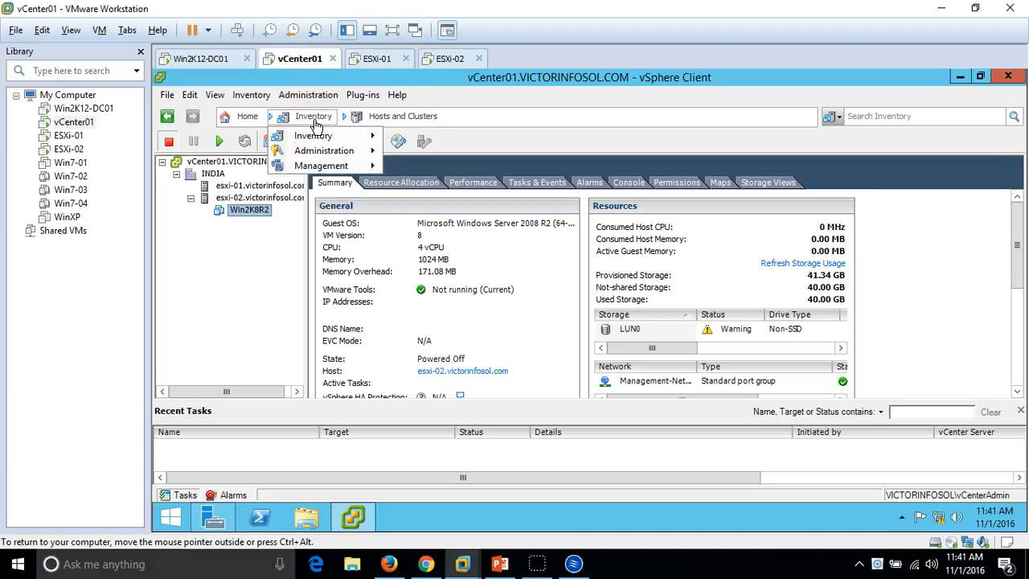
{"action": "mouse_move", "coordinate": [323, 142]}
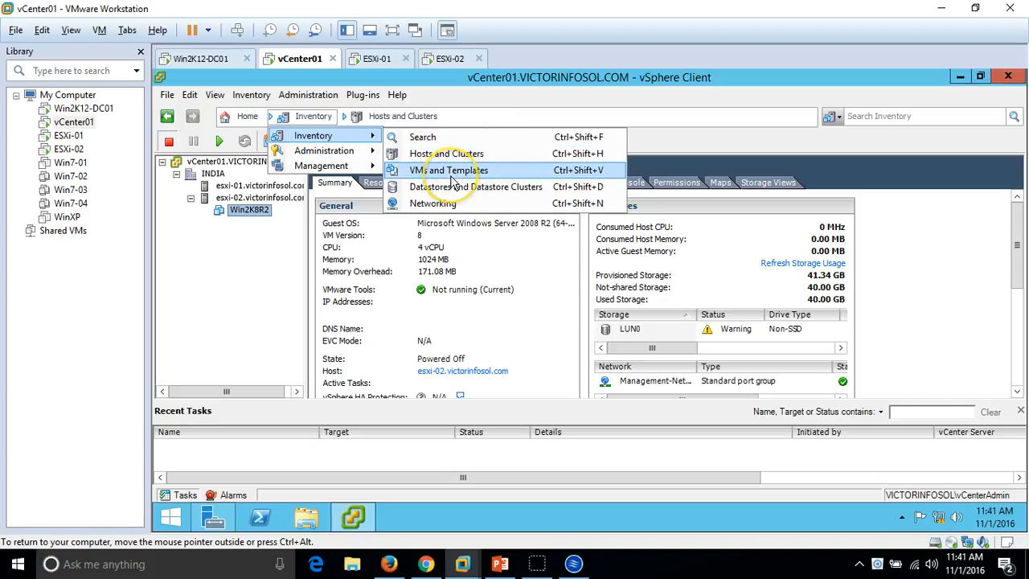
{"action": "left_click", "coordinate": [420, 169]}
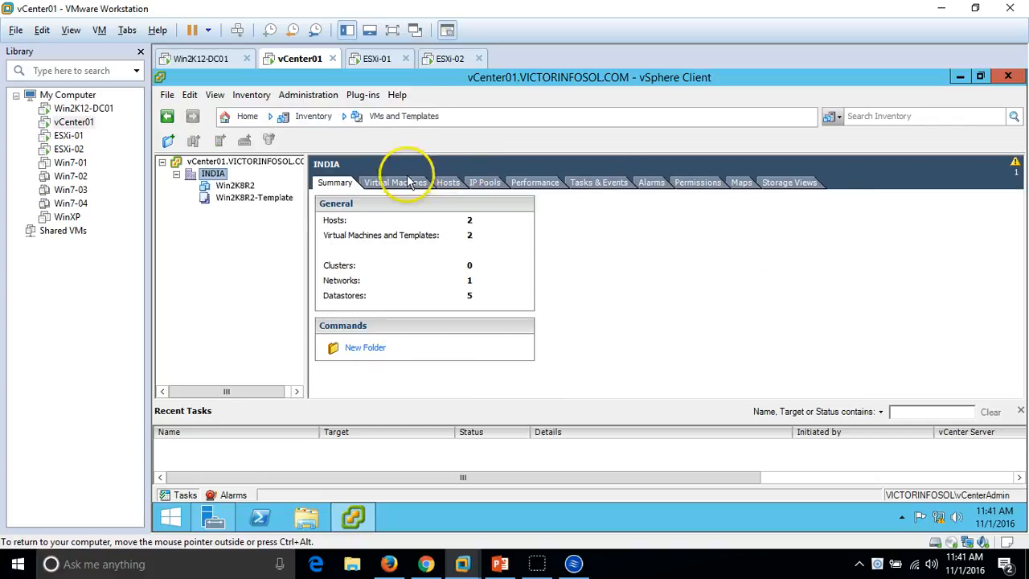
{"action": "left_click", "coordinate": [238, 188]}
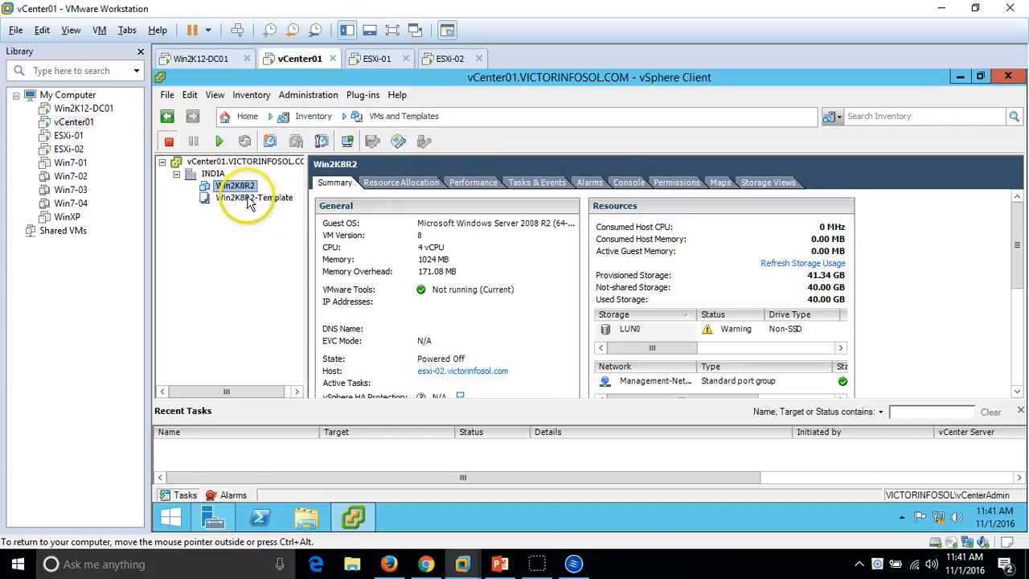
{"action": "left_click", "coordinate": [248, 199]}
{"action": "left_click", "coordinate": [238, 188]}
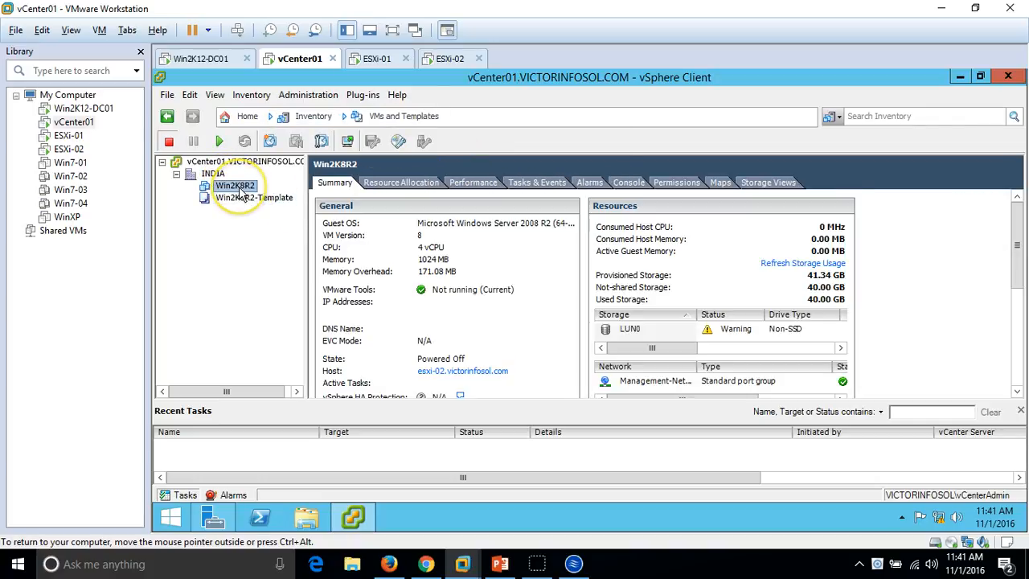
{"action": "left_click", "coordinate": [249, 200]}
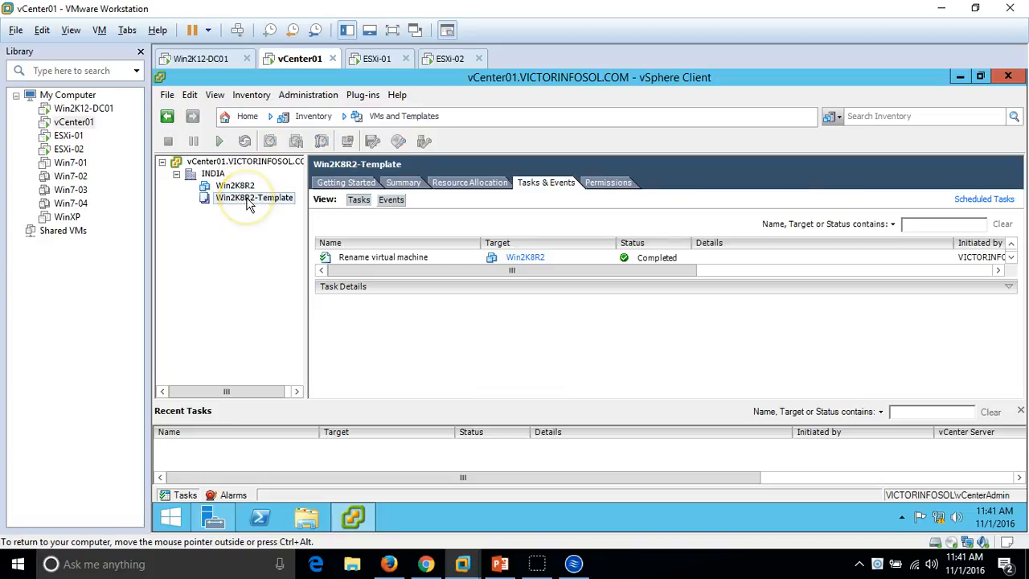
- Read the Getting Started page of Win2K8R2-Template, close that page and review the template's summary
{"action": "left_click", "coordinate": [344, 184]}
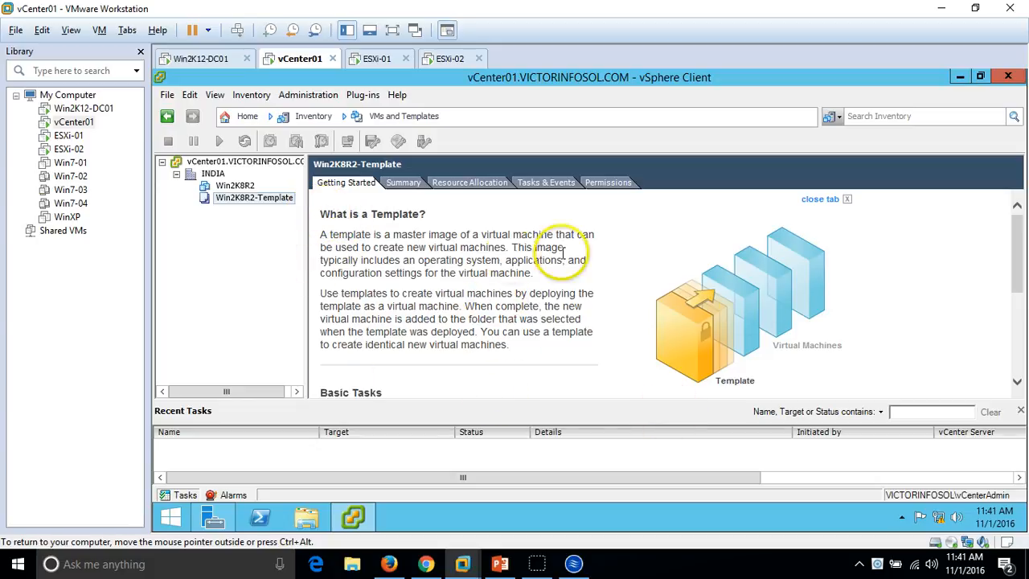
{"action": "left_click", "coordinate": [845, 200]}
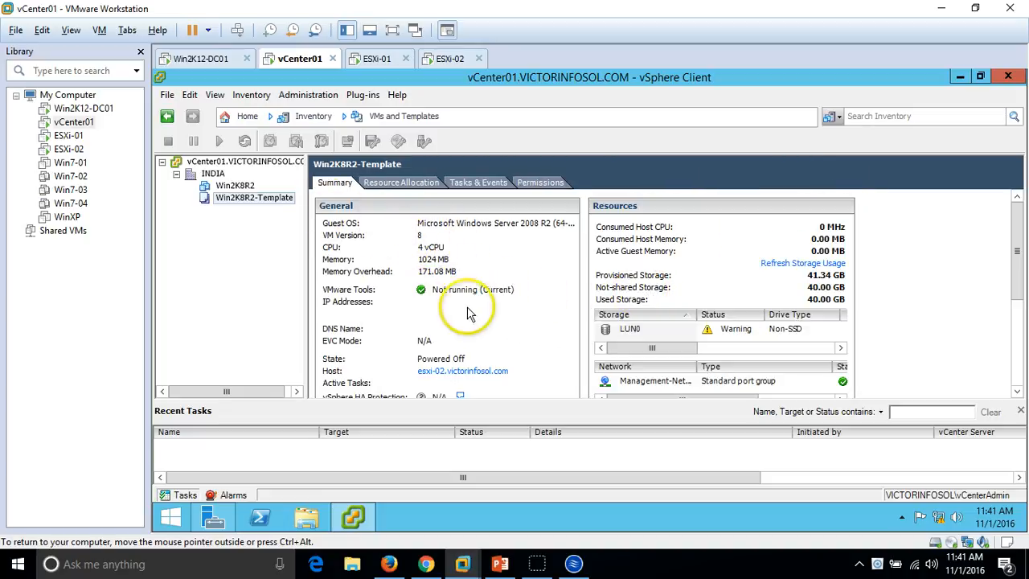
{"action": "mouse_move", "coordinate": [1017, 250]}
{"action": "left_mouse_down"}
{"action": "mouse_move", "coordinate": [1005, 299]}
{"action": "mouse_move", "coordinate": [1022, 376]}
{"action": "left_mouse_up"}
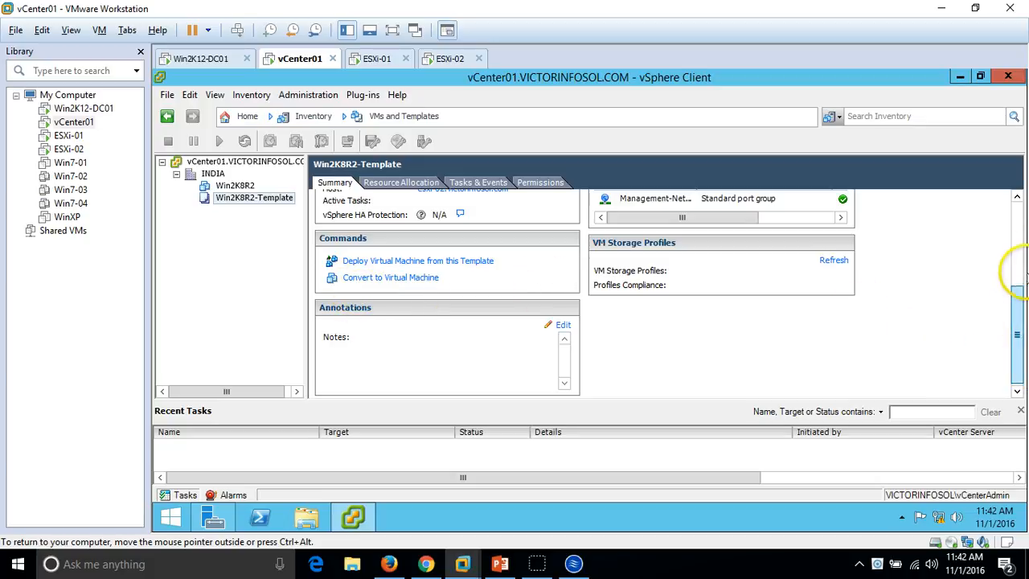
{"action": "left_click_drag", "start_coordinate": [1011, 229], "coordinate": [1011, 221]}
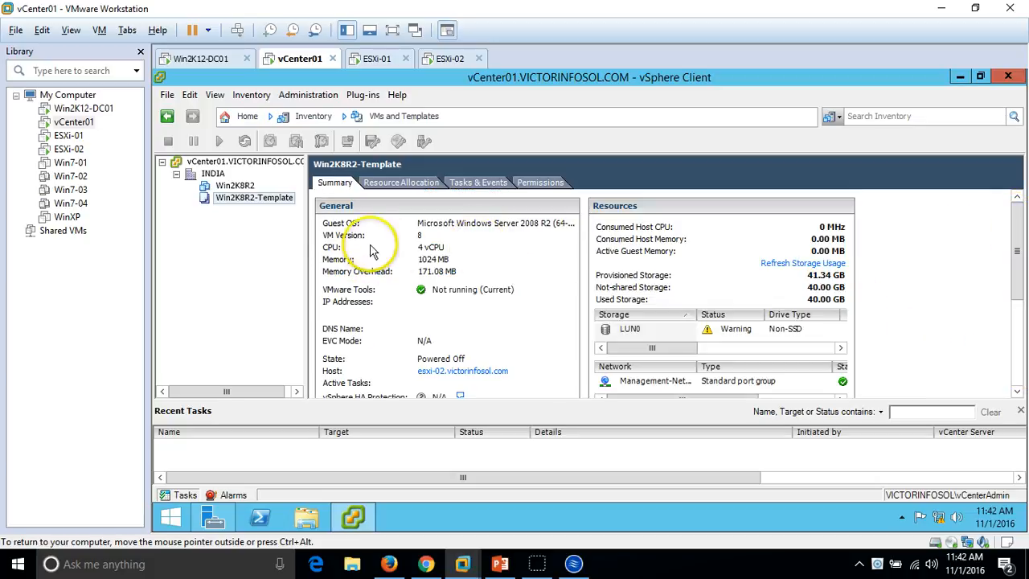
- Start deploying a virtual machine from Win2K8R2-Template, naming it Win2K8R2-Server01 in the INDIA datacenter
{"action": "right_click", "coordinate": [227, 207]}
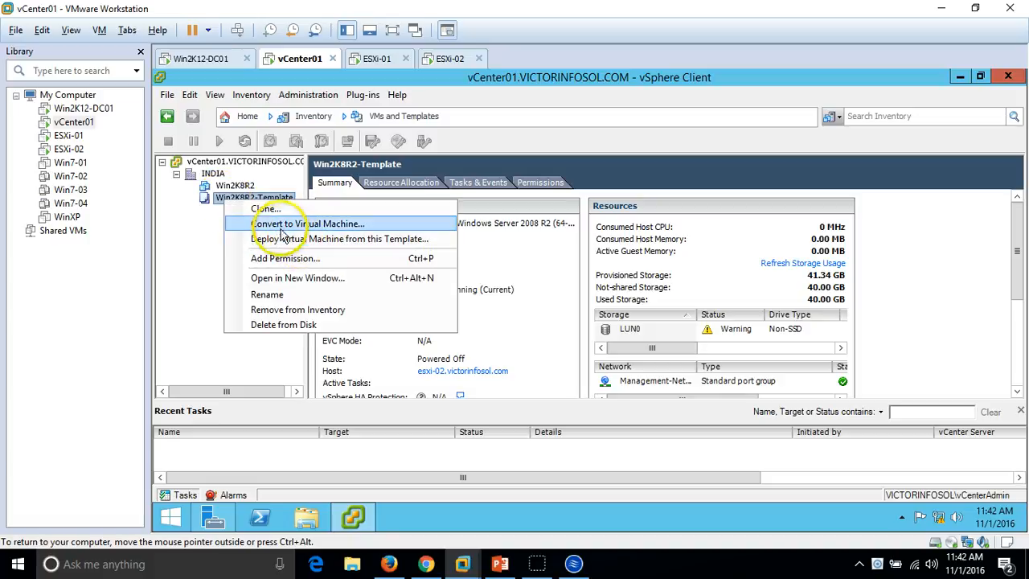
{"action": "left_click", "coordinate": [388, 239]}
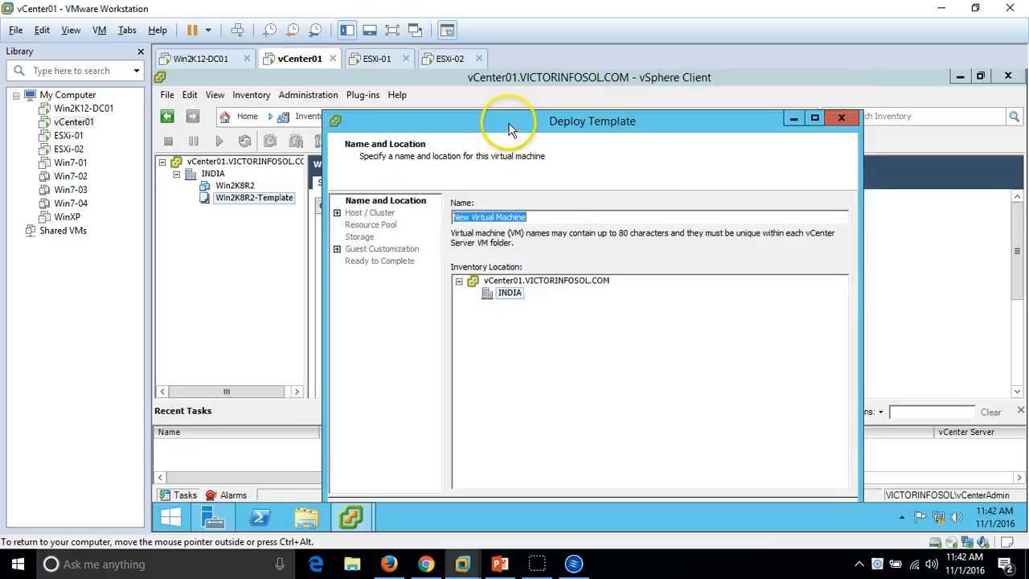
{"action": "left_click_drag", "start_coordinate": [569, 127], "coordinate": [577, 90]}
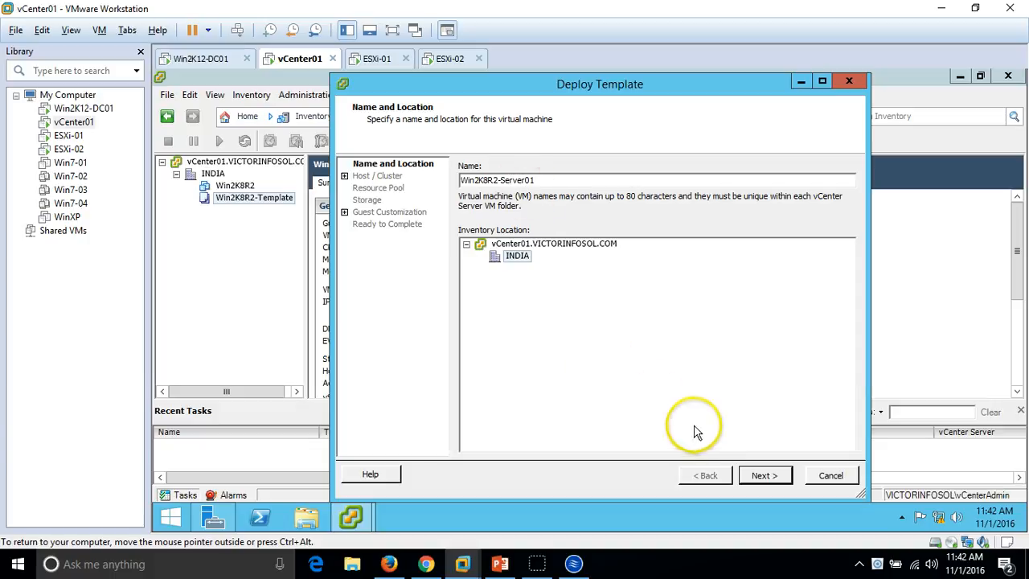
{"action": "left_click", "coordinate": [760, 475]}
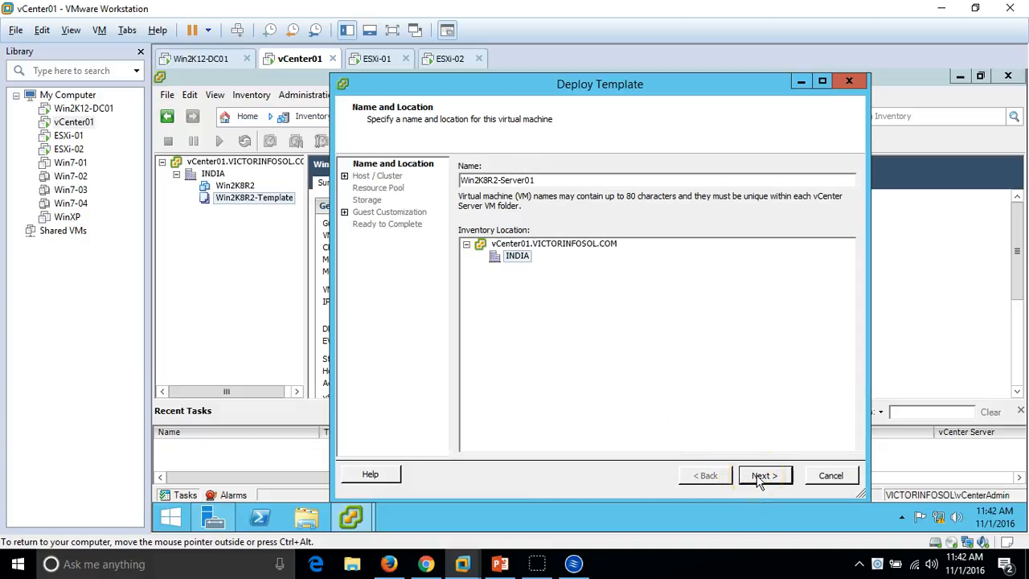
- Check the compatibility of both INDIA hosts and choose esxi-01.victorinfosol.com to run the new virtual machine
{"action": "left_click", "coordinate": [551, 177]}
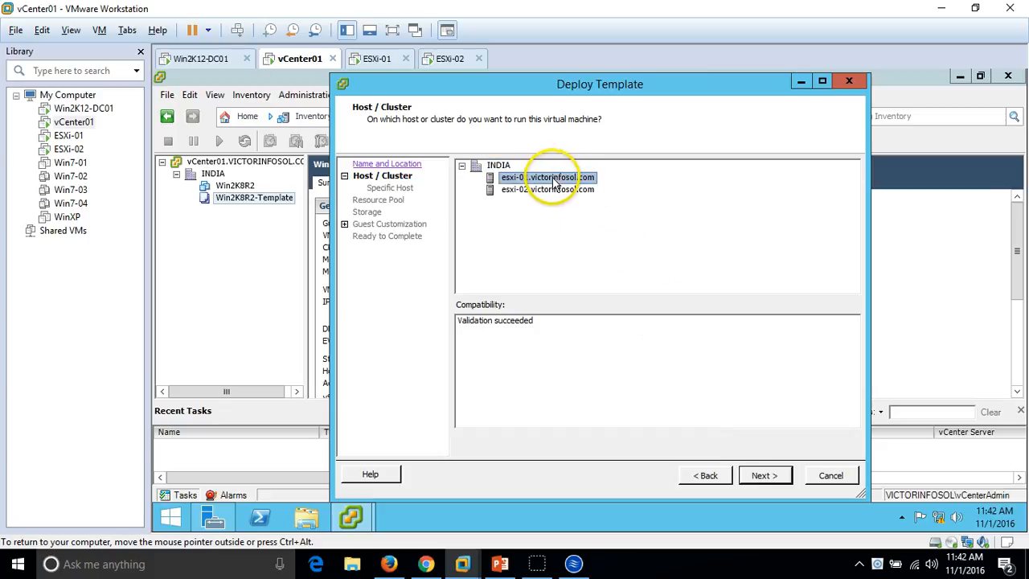
{"action": "left_click", "coordinate": [550, 192]}
{"action": "left_click", "coordinate": [551, 177]}
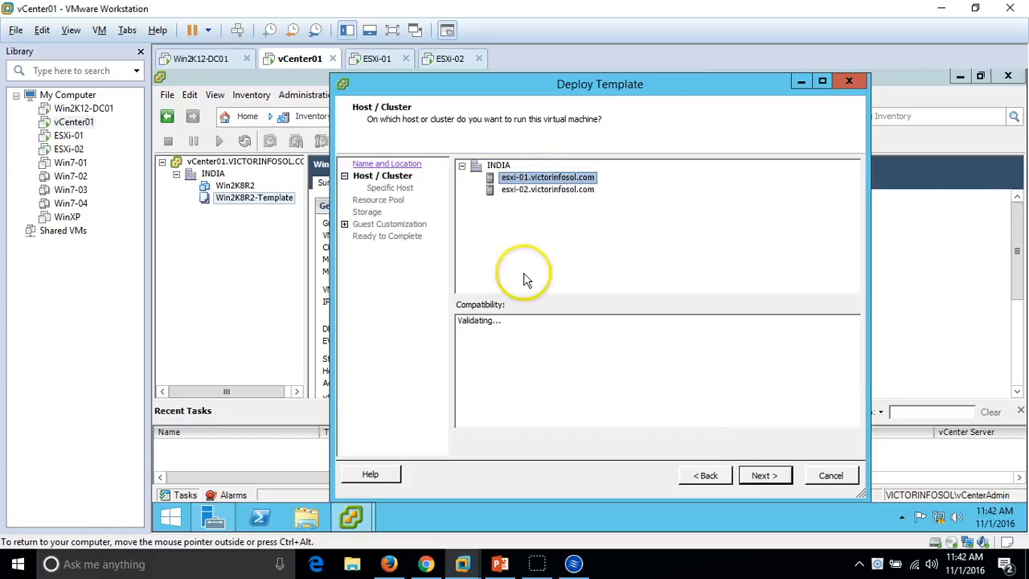
{"action": "left_click", "coordinate": [566, 190]}
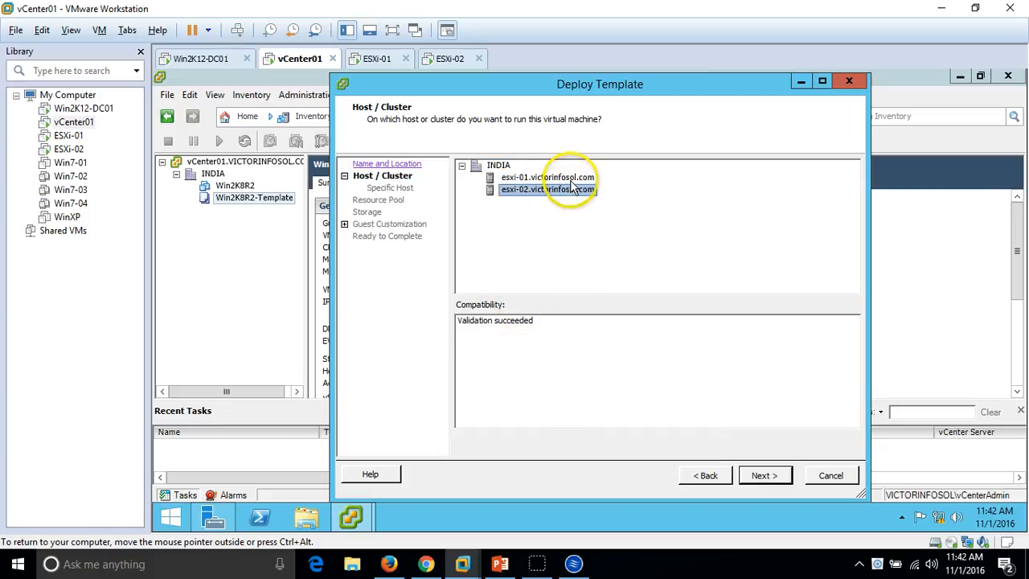
{"action": "left_click", "coordinate": [565, 177]}
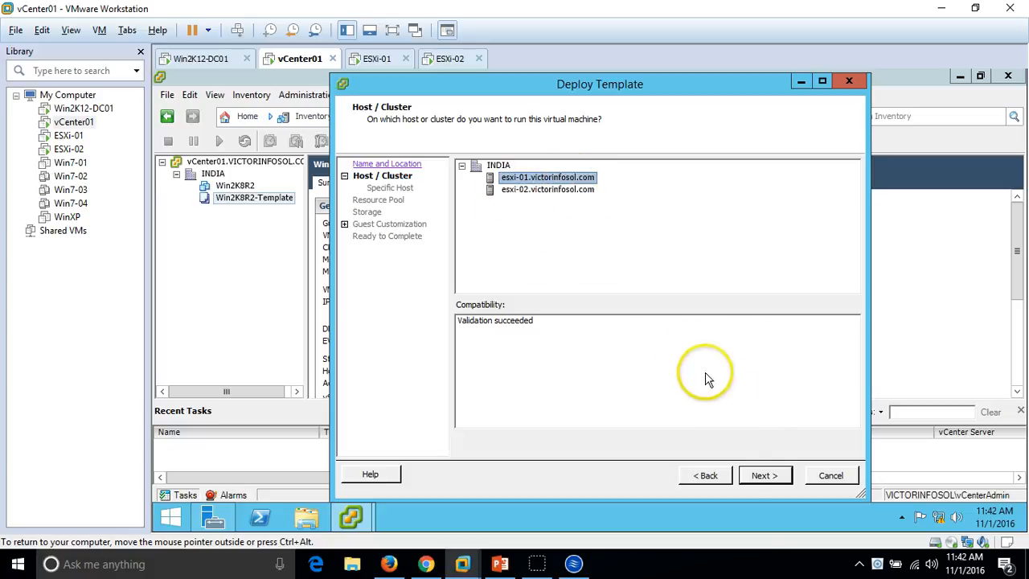
{"action": "left_click", "coordinate": [770, 478]}
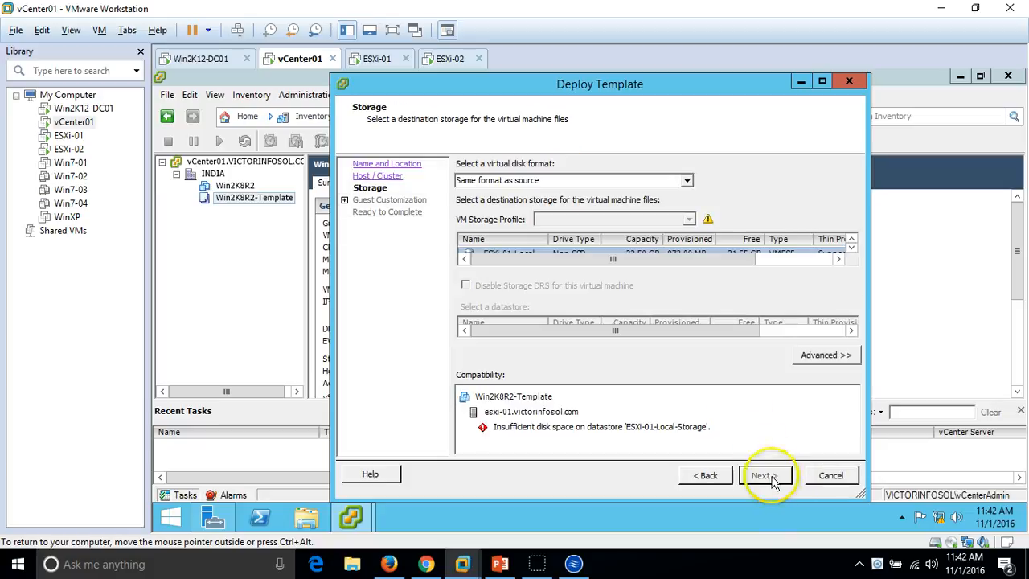
- Compare the available datastores and choose LUN1 as destination storage, keeping the same disk format as the source
{"action": "left_click", "coordinate": [821, 83]}
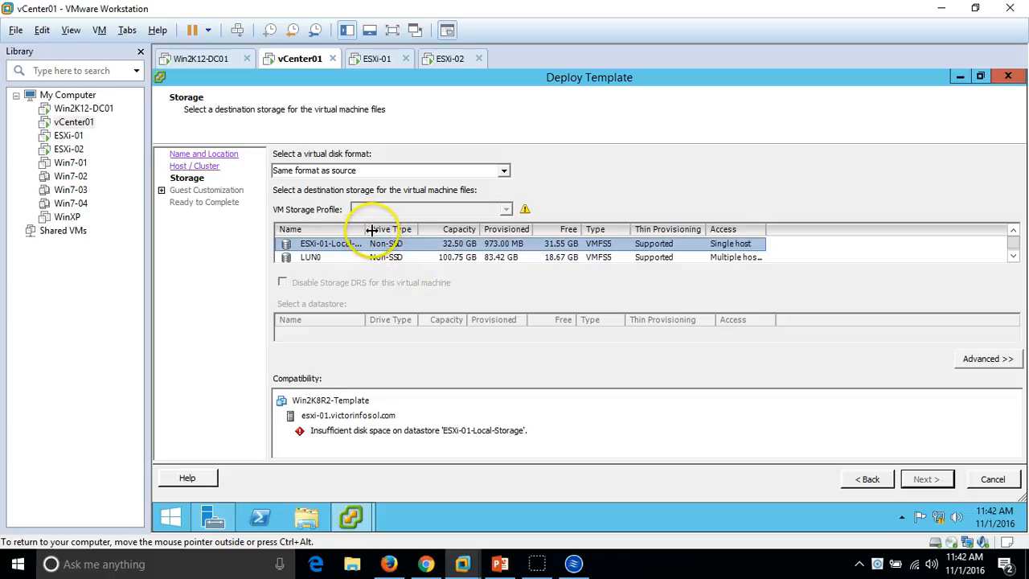
{"action": "left_click_drag", "start_coordinate": [367, 229], "coordinate": [395, 230]}
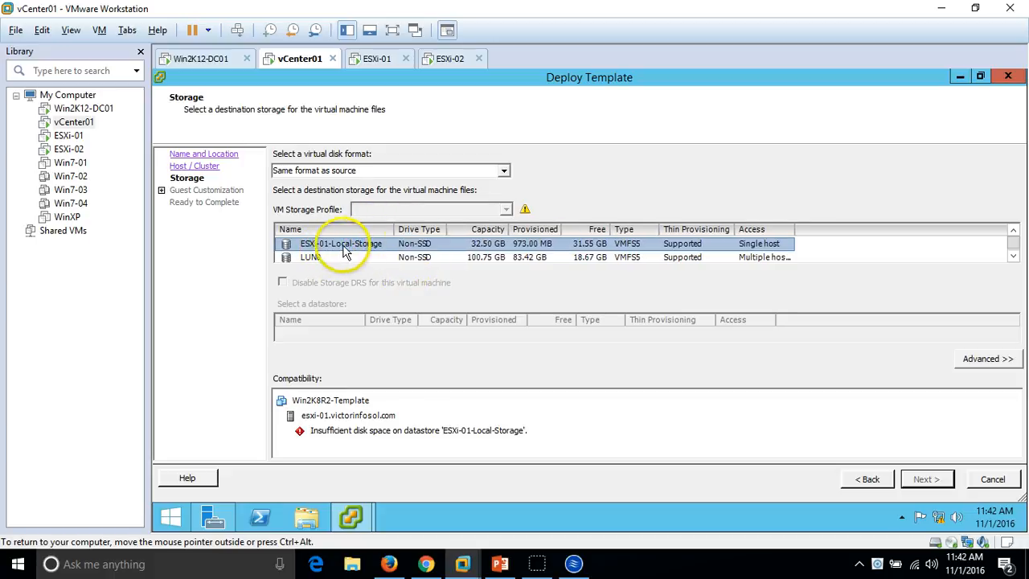
{"action": "left_click", "coordinate": [720, 258]}
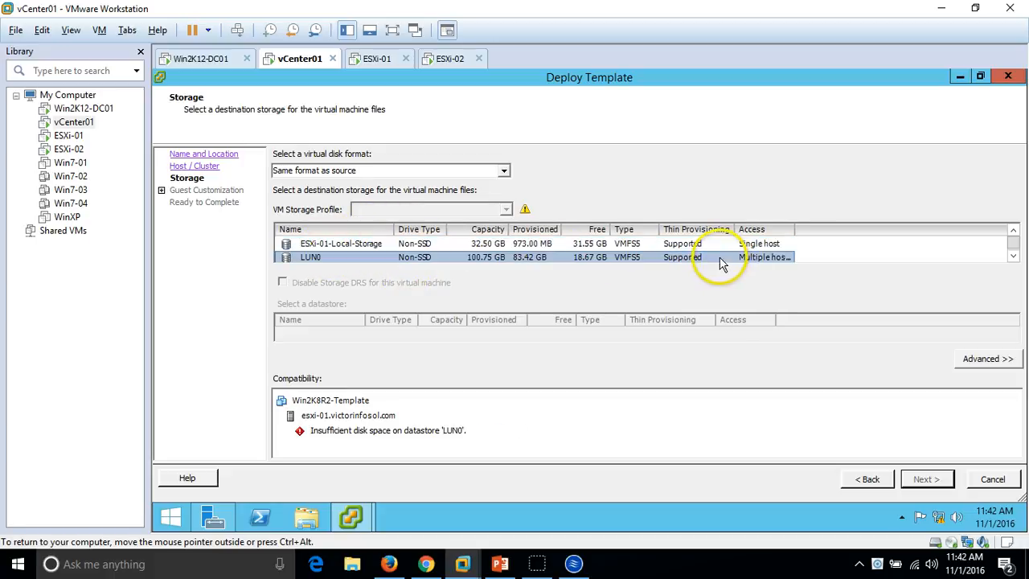
{"action": "scroll", "coordinate": [364, 248], "scroll_direction": "down", "scroll_amount": 1}
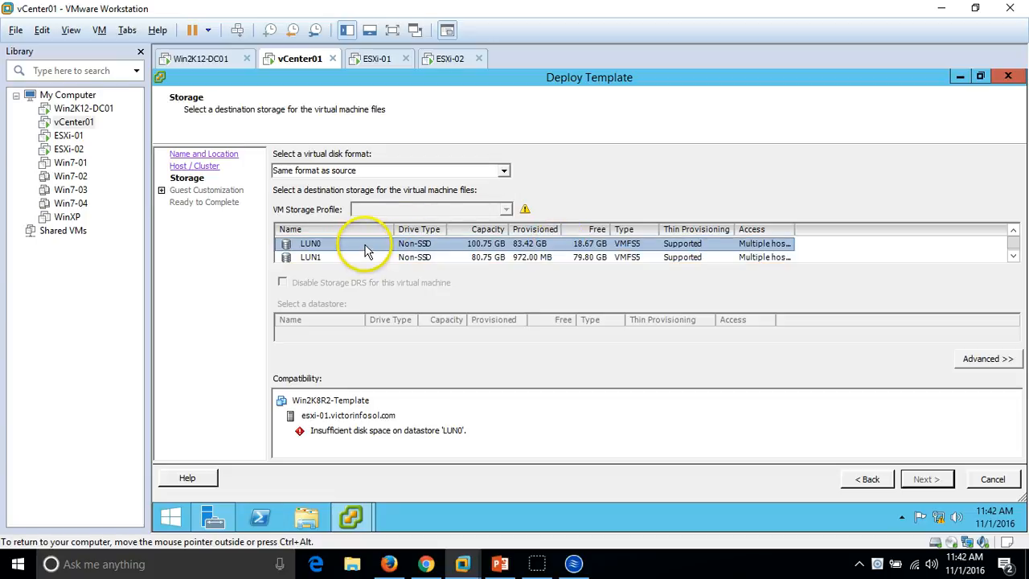
{"action": "left_click", "coordinate": [665, 257]}
{"action": "scroll", "coordinate": [321, 259], "scroll_direction": "down", "scroll_amount": 1}
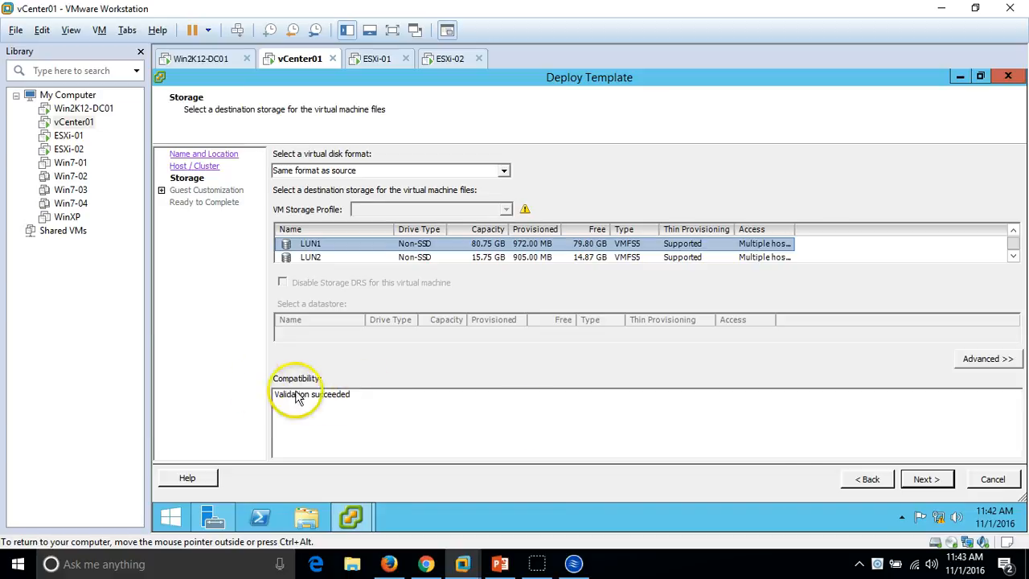
{"action": "left_click", "coordinate": [926, 480]}
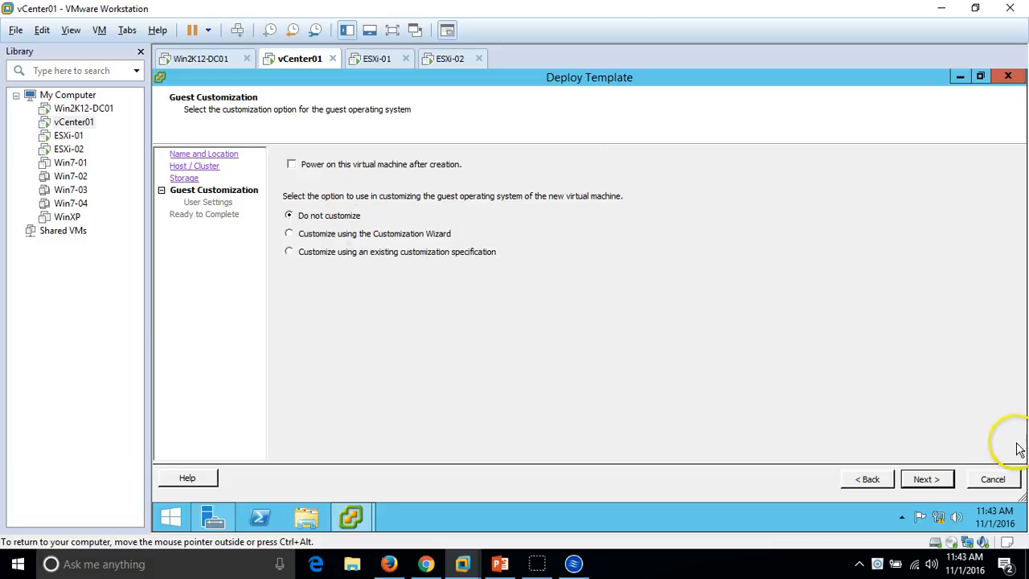
- Leave the guest operating system uncustomized and choose to edit the virtual hardware, opening the new machine's properties maximized
{"action": "left_click", "coordinate": [931, 479]}
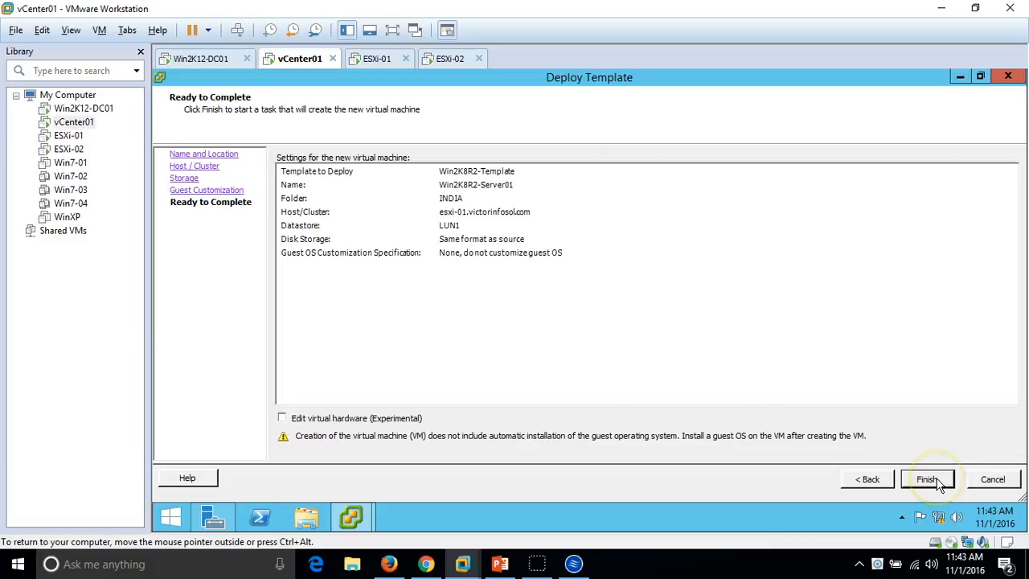
{"action": "left_click", "coordinate": [285, 419]}
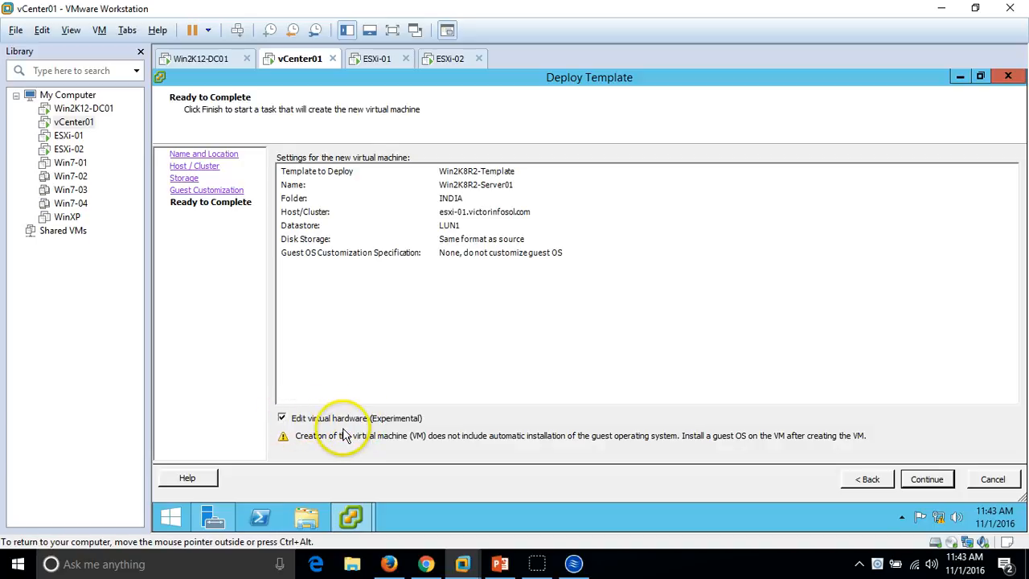
{"action": "left_click", "coordinate": [926, 478]}
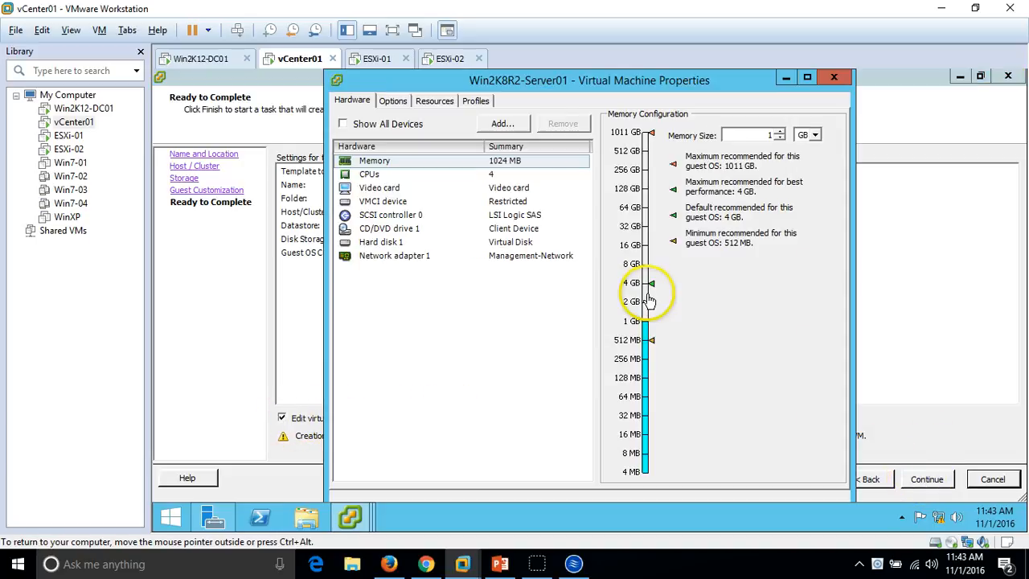
{"action": "double_click", "coordinate": [572, 82]}
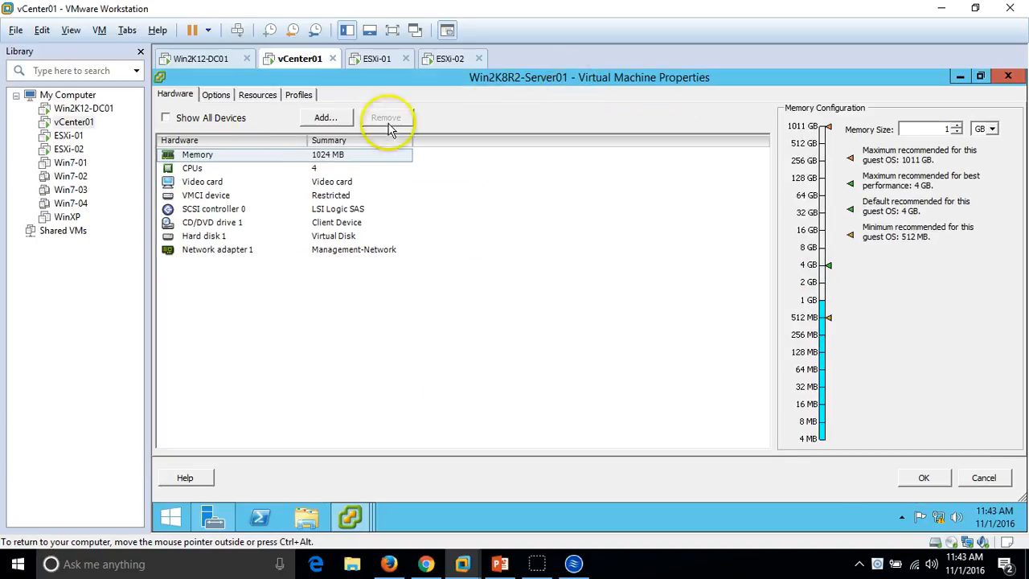
- Set the new machine's CPUs to 2 cores per socket and confirm the hardware settings to start the deployment
{"action": "left_click", "coordinate": [301, 167]}
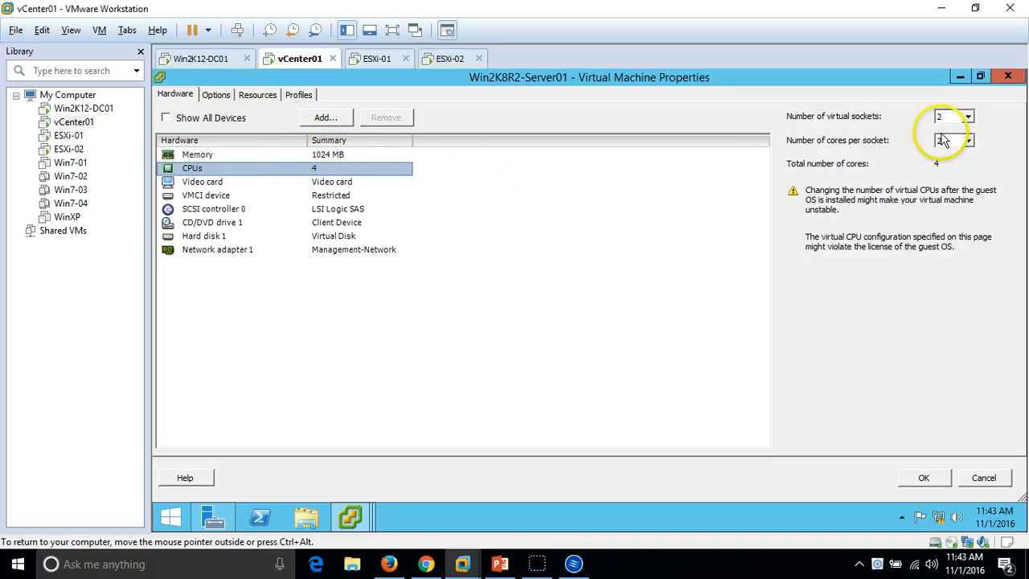
{"action": "left_click", "coordinate": [968, 140]}
{"action": "left_click", "coordinate": [949, 170]}
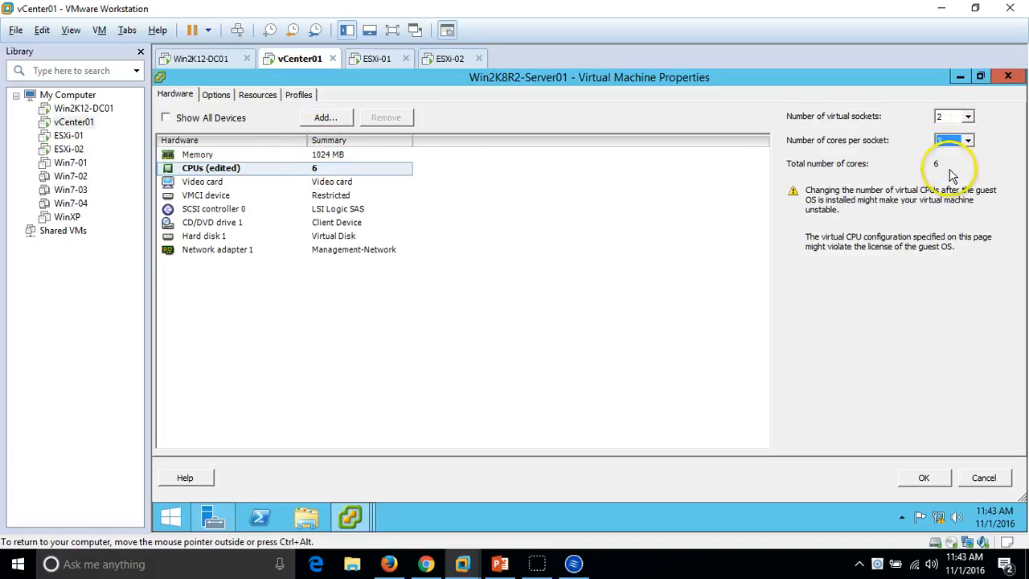
{"action": "left_click", "coordinate": [967, 140]}
{"action": "left_click", "coordinate": [948, 158]}
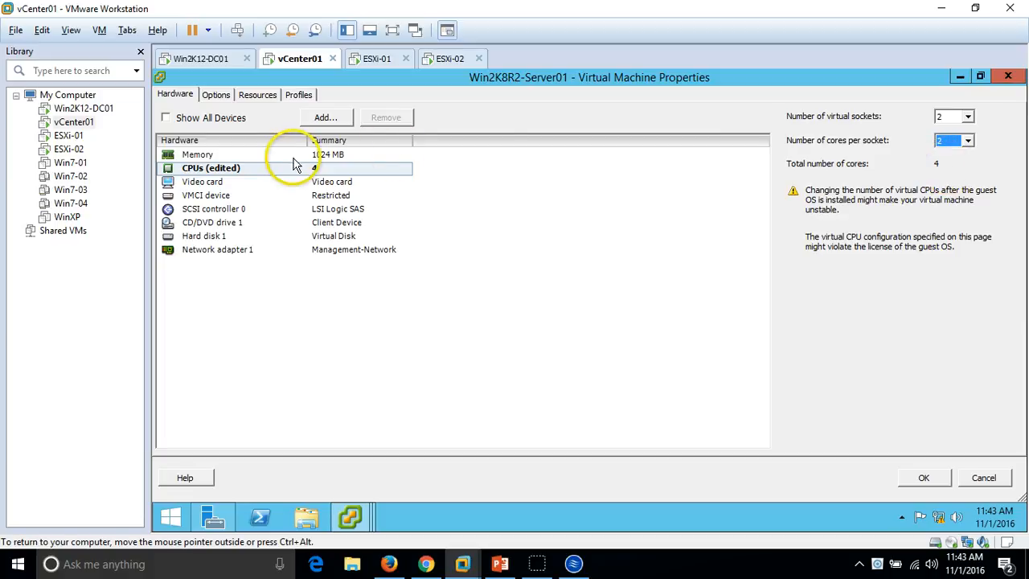
{"action": "left_click", "coordinate": [429, 243]}
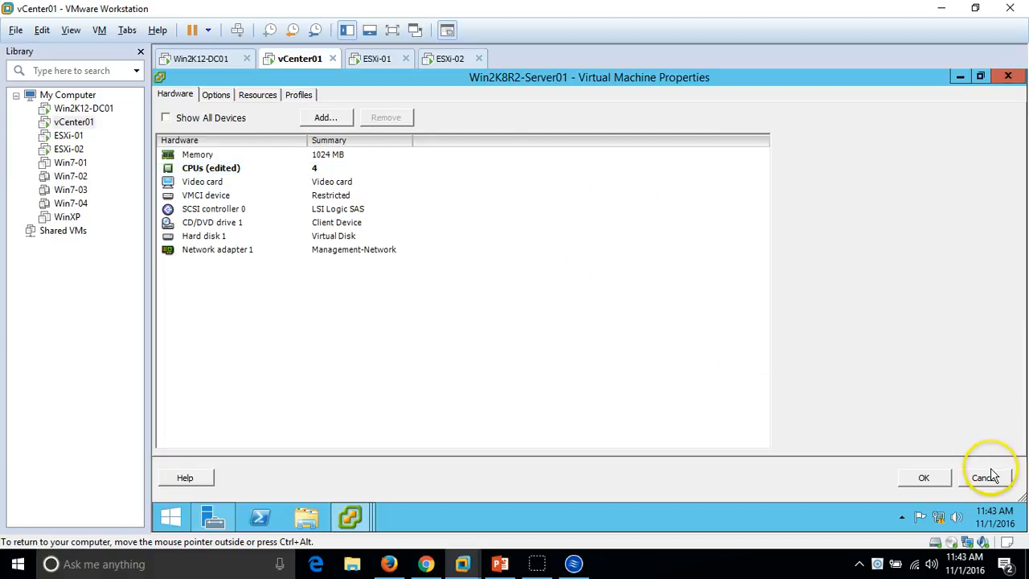
{"action": "left_click", "coordinate": [922, 480]}
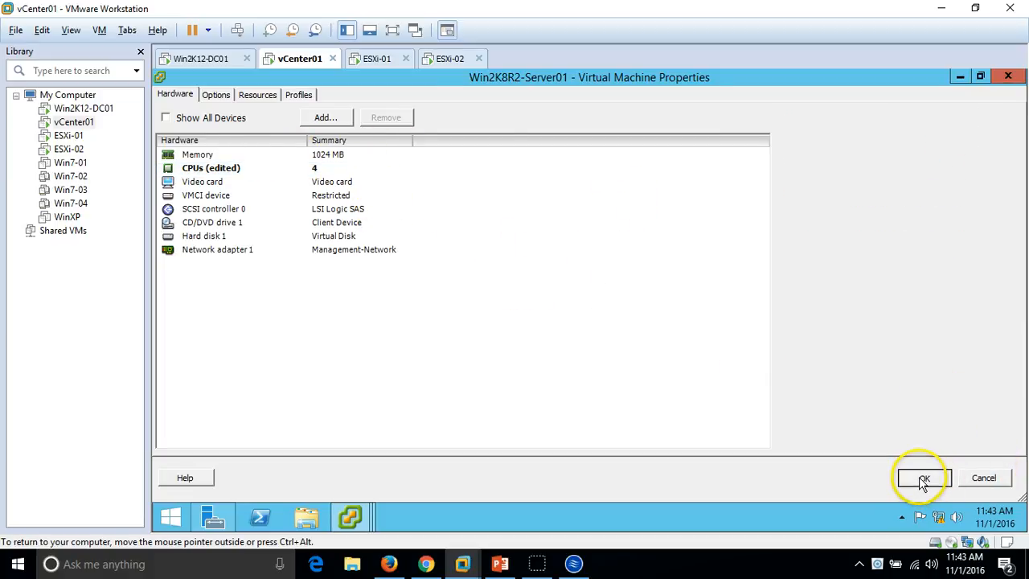
- Monitor the clone task's progress and view the summary of Win2K8R2-Server01
{"action": "left_click", "coordinate": [277, 447]}
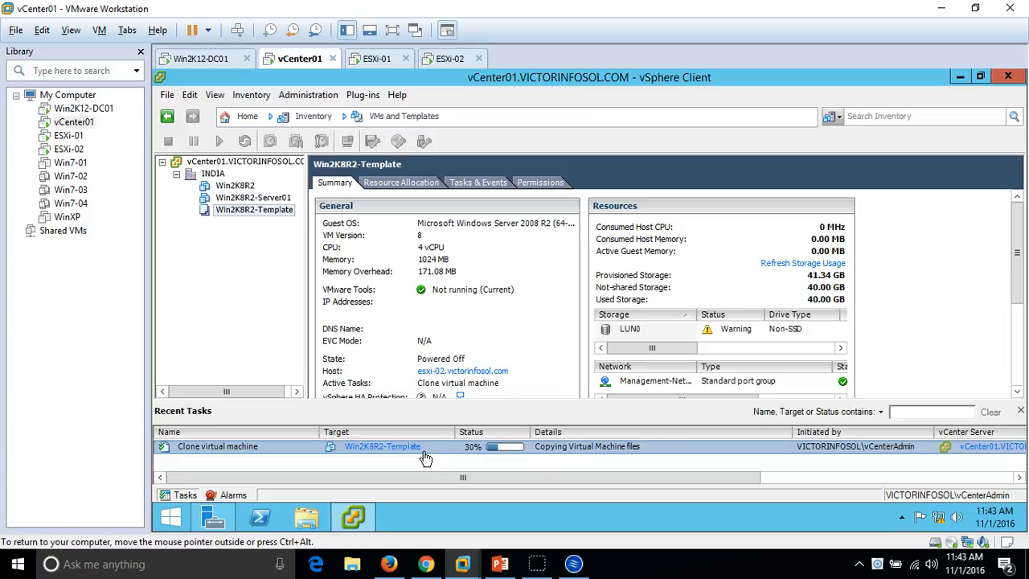
{"action": "left_click", "coordinate": [255, 198]}
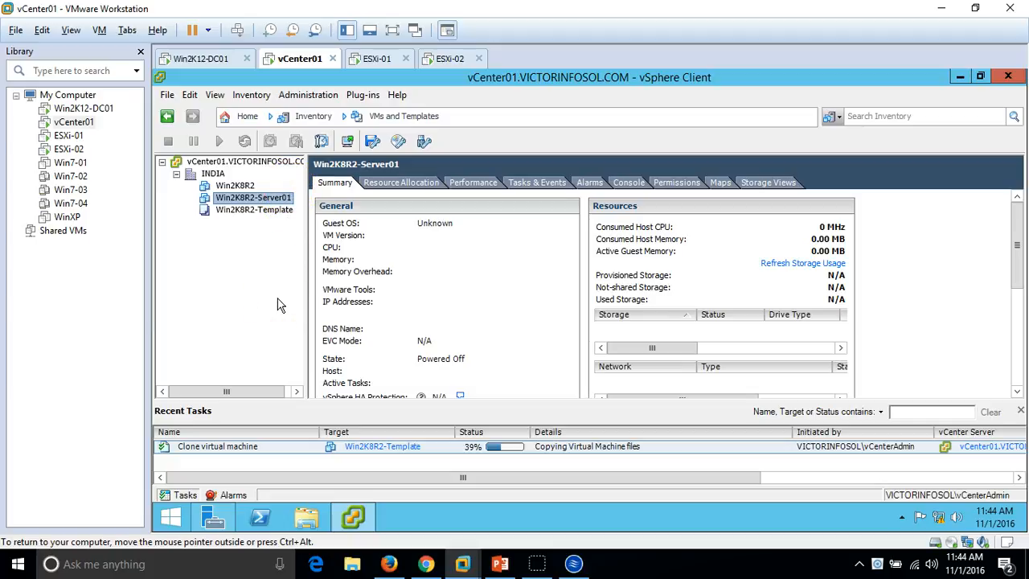
{"action": "left_click", "coordinate": [406, 447]}
{"action": "left_click", "coordinate": [254, 198]}
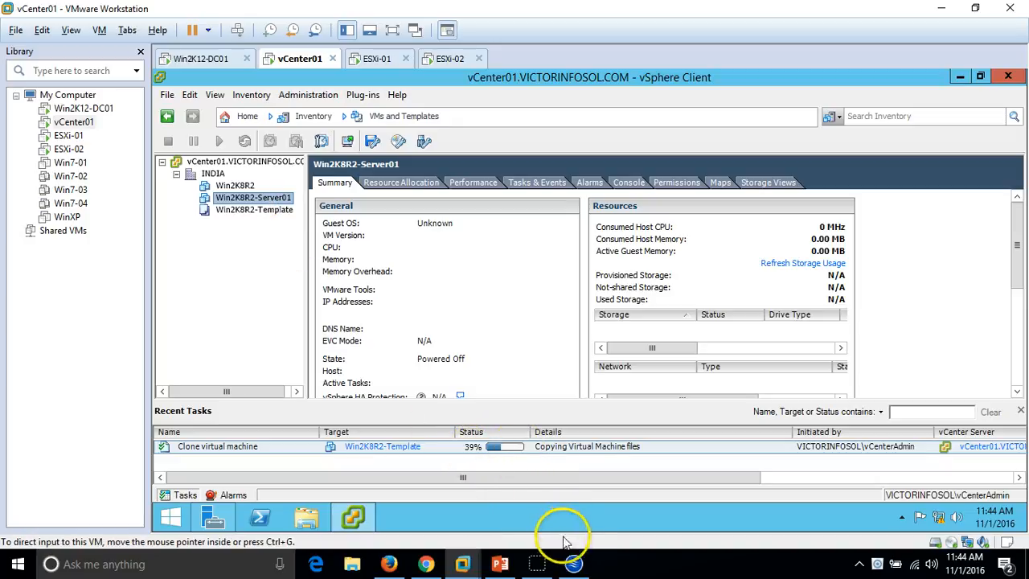
{"action": "left_click", "coordinate": [573, 563]}
{"action": "left_click", "coordinate": [573, 566]}
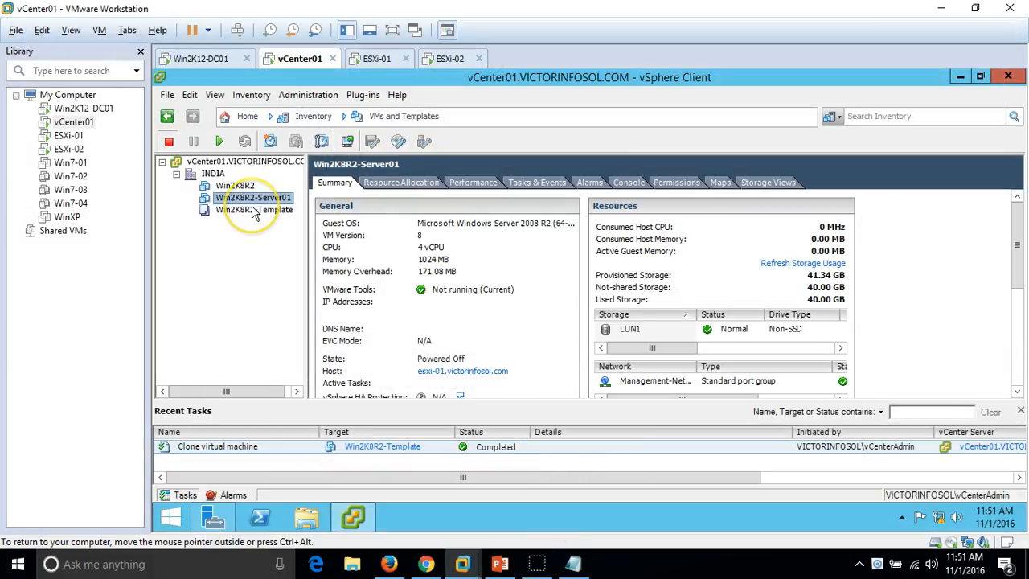
- Open the console of Win2K8R2-Server01 and power on the virtual machine
{"action": "right_click", "coordinate": [260, 204]}
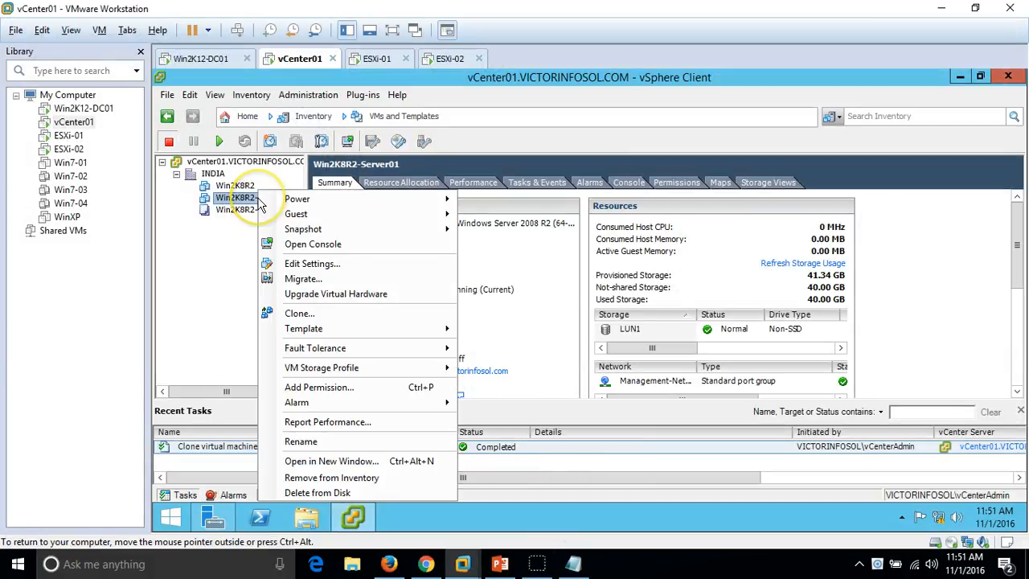
{"action": "left_click", "coordinate": [269, 241]}
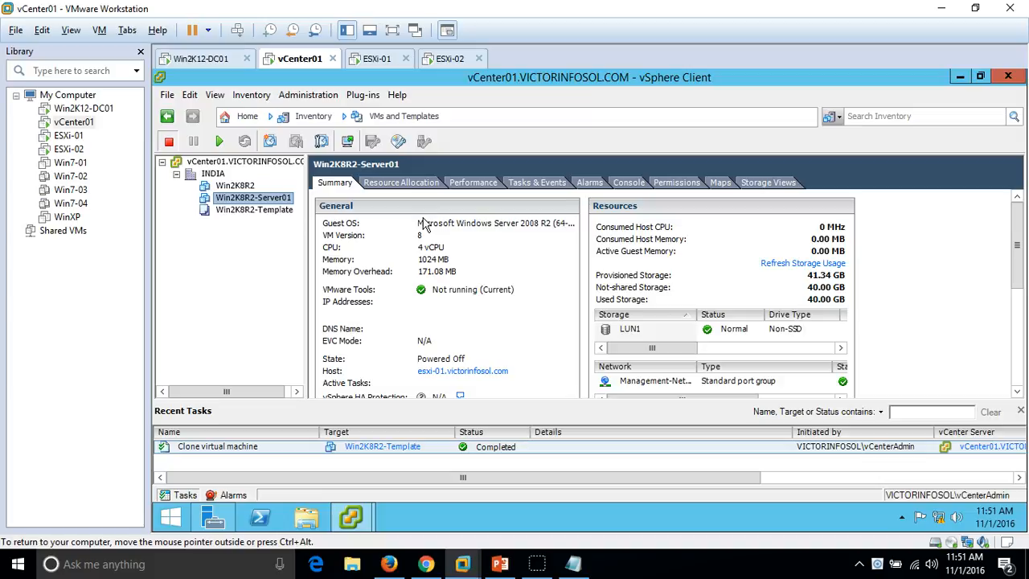
{"action": "left_click", "coordinate": [350, 516]}
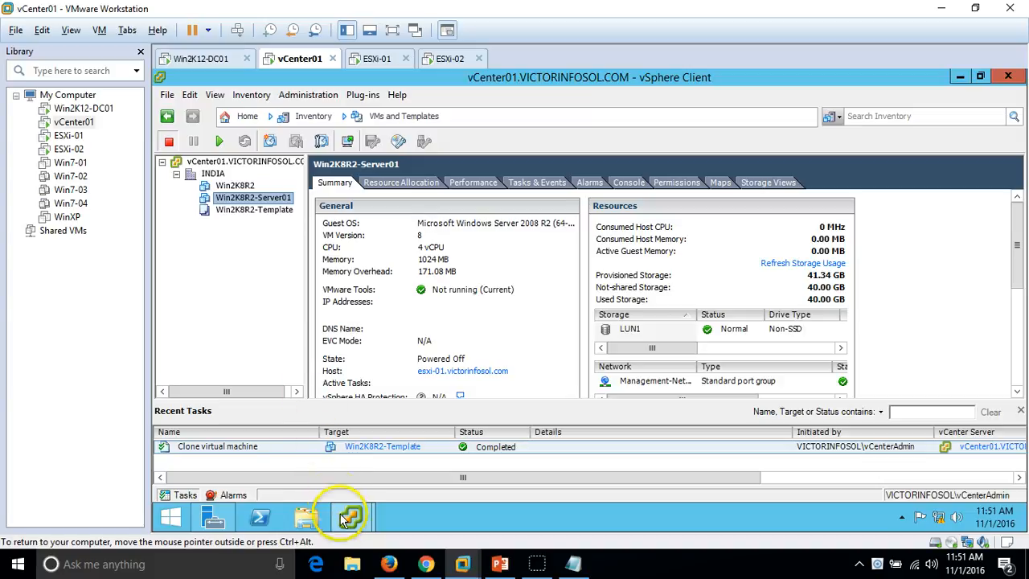
{"action": "left_click", "coordinate": [426, 450]}
{"action": "left_click", "coordinate": [242, 140]}
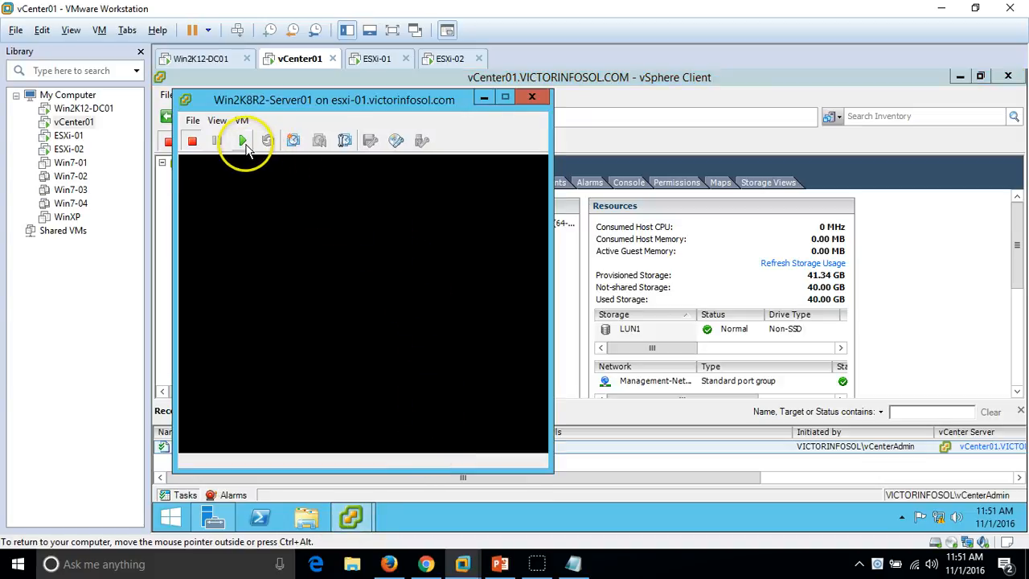
- Move the Win2K8R2-Server01 console window aside so that it no longer covers the inventory tree
{"action": "left_click_drag", "start_coordinate": [379, 99], "coordinate": [449, 89]}
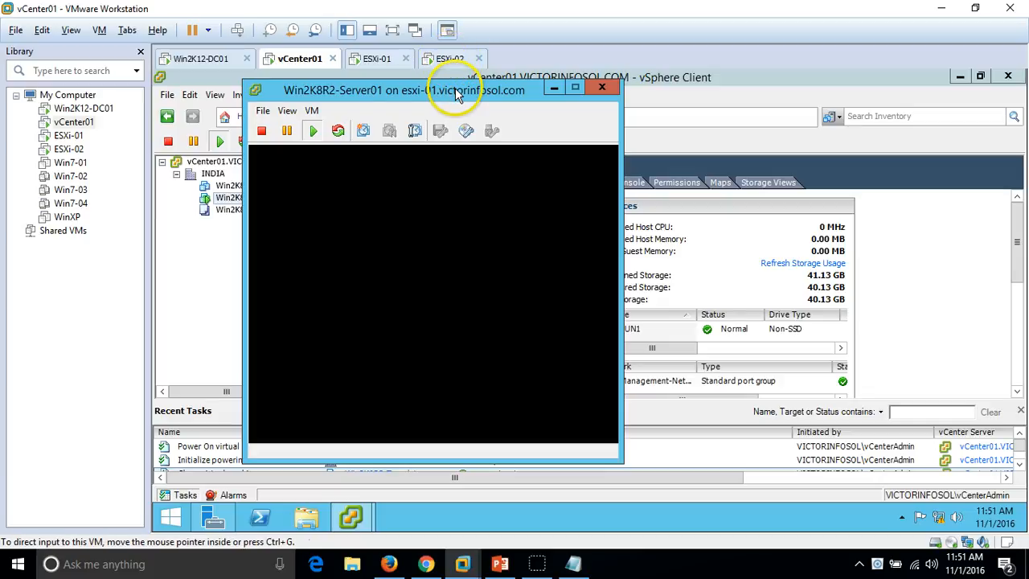
{"action": "left_click_drag", "start_coordinate": [456, 89], "coordinate": [468, 85]}
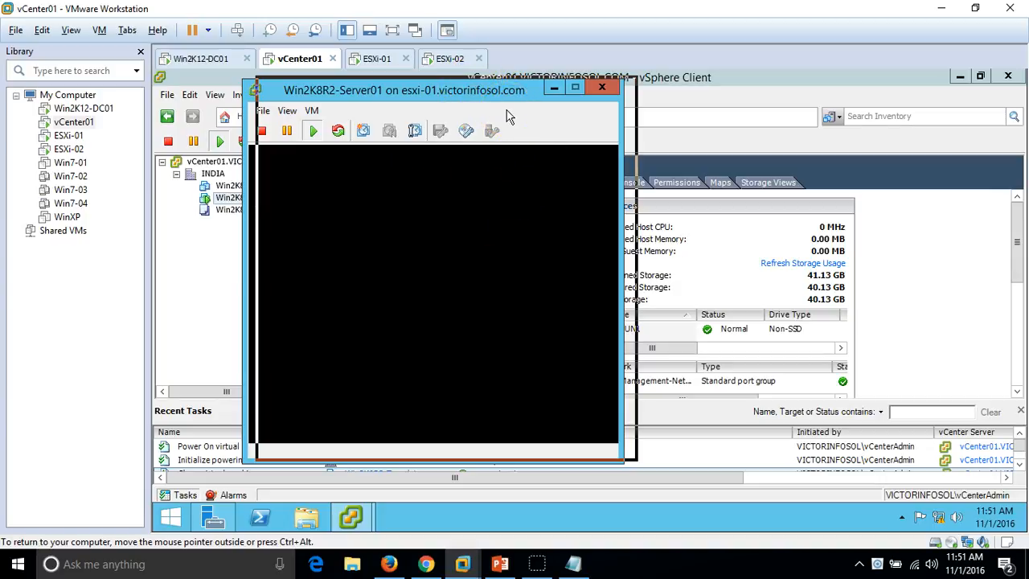
{"action": "left_click_drag", "start_coordinate": [507, 116], "coordinate": [527, 112]}
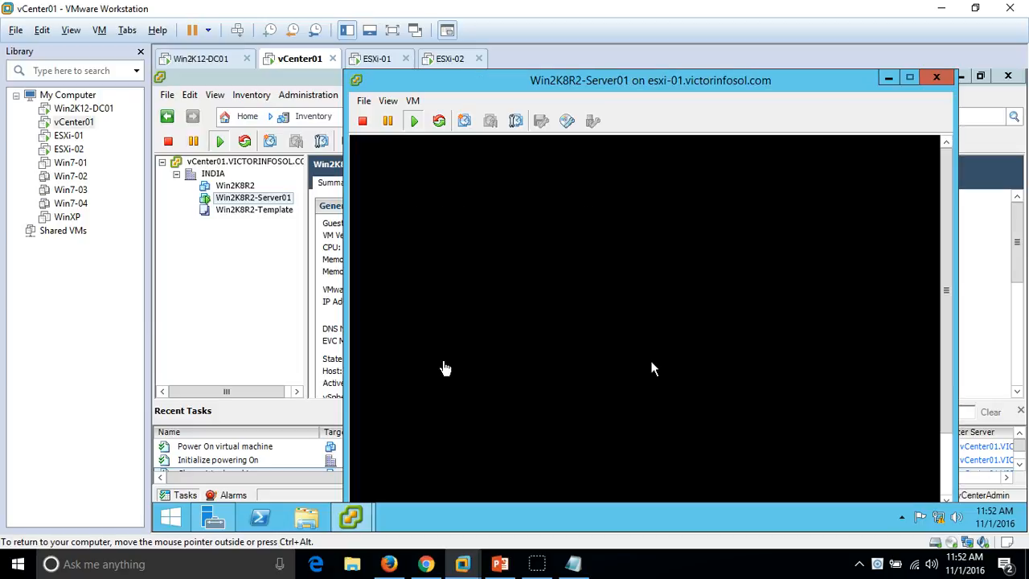
- Accept the default region, currency and keyboard settings and the license terms to start the Windows Server 2008 R2 setup
{"action": "left_click", "coordinate": [946, 472]}
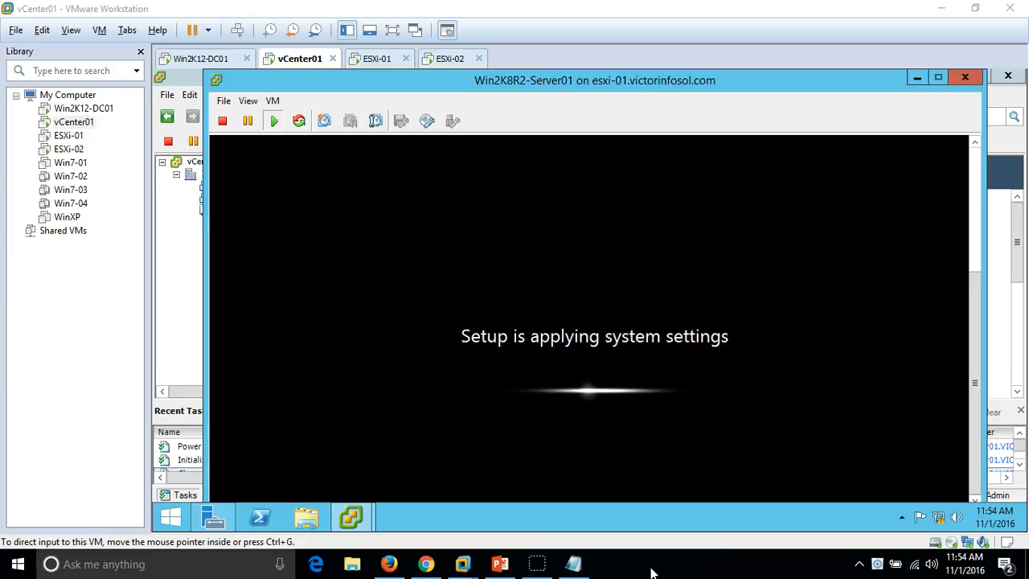
{"action": "left_click", "coordinate": [646, 567]}
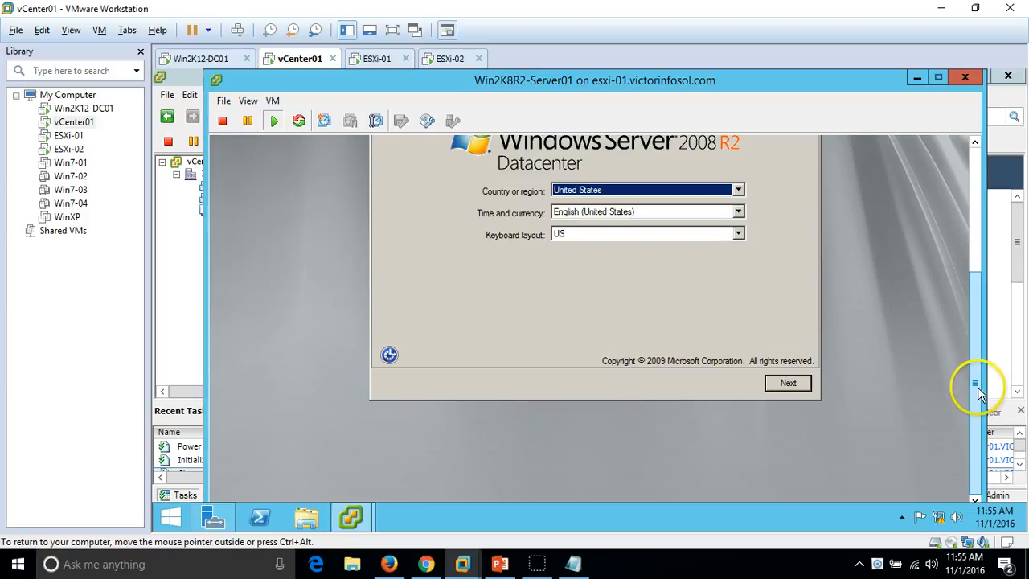
{"action": "left_click_drag", "start_coordinate": [979, 392], "coordinate": [983, 360]}
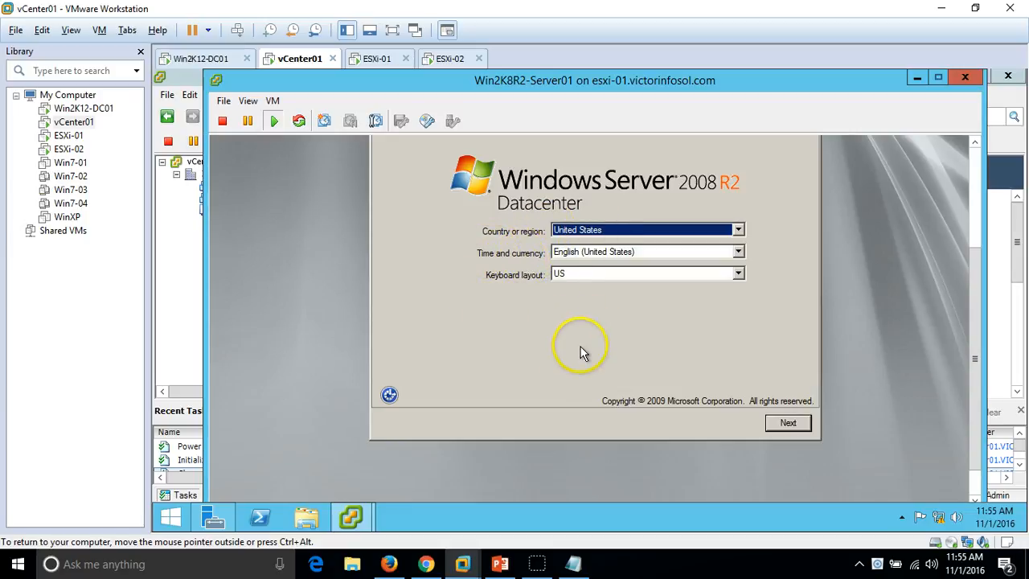
{"action": "left_click", "coordinate": [791, 427]}
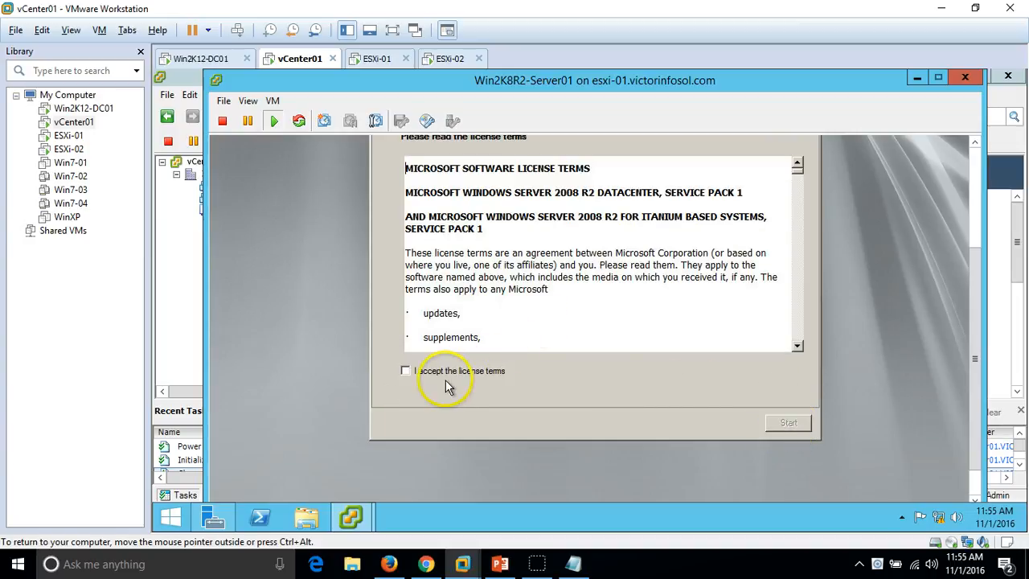
{"action": "left_click", "coordinate": [446, 380]}
{"action": "left_click", "coordinate": [789, 423]}
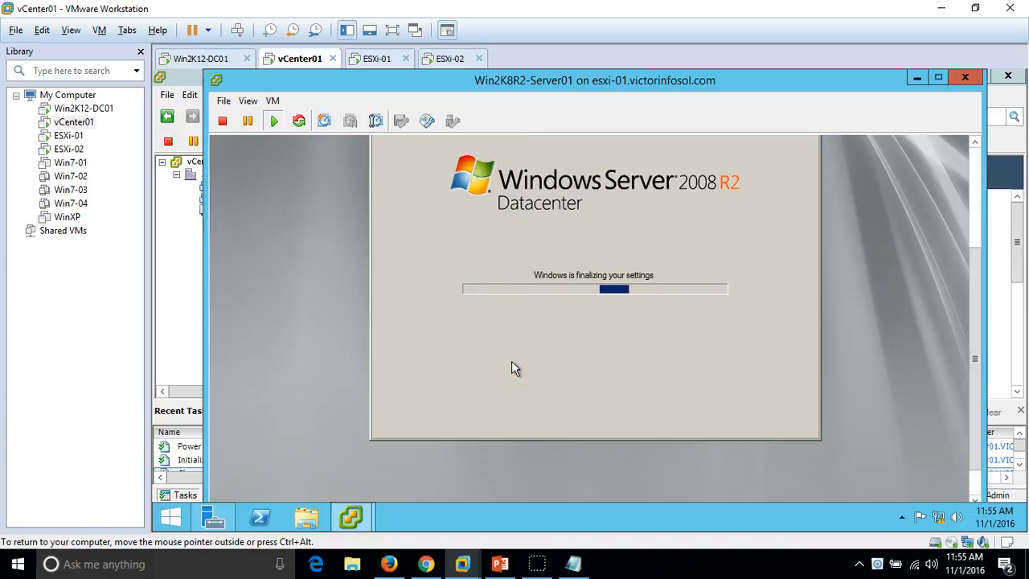
- Set and confirm a new Administrator password for the first logon to the server
{"action": "left_click", "coordinate": [975, 481]}
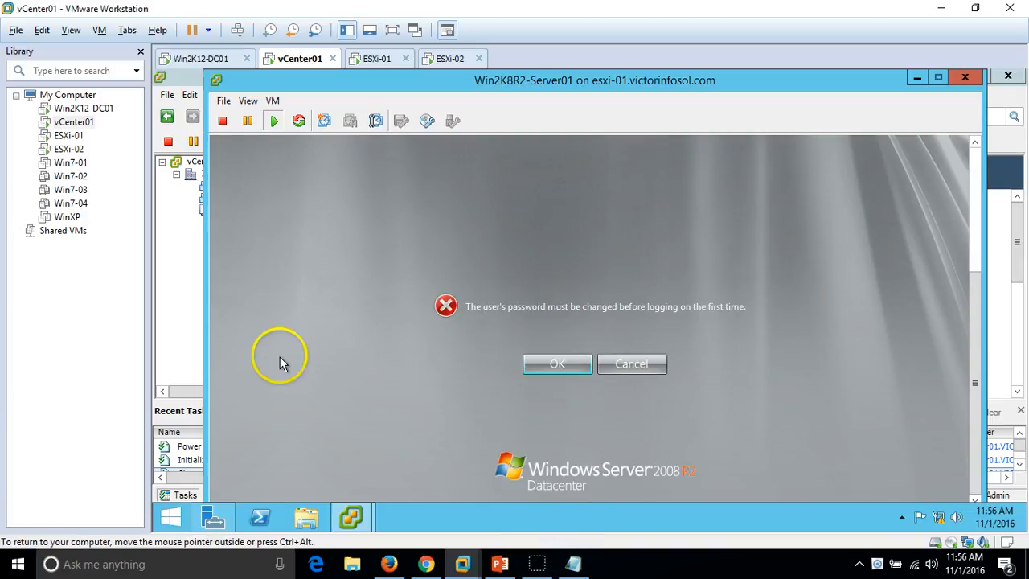
{"action": "left_click", "coordinate": [539, 363]}
{"action": "type", "text": "••"}
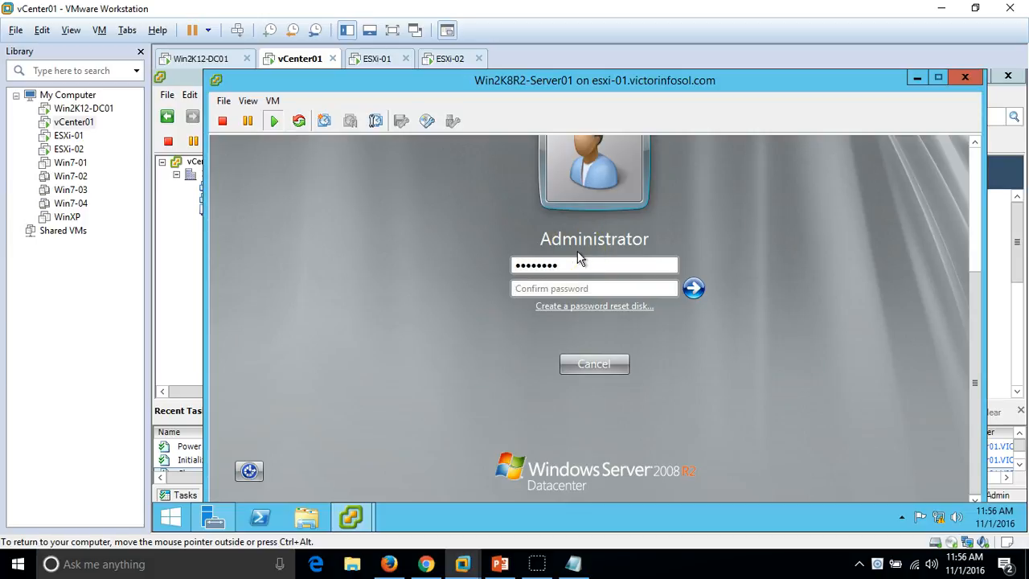
{"action": "key", "text": "Tab"}
{"action": "type", "text": "••••••••"}
{"action": "key", "text": "Return"}
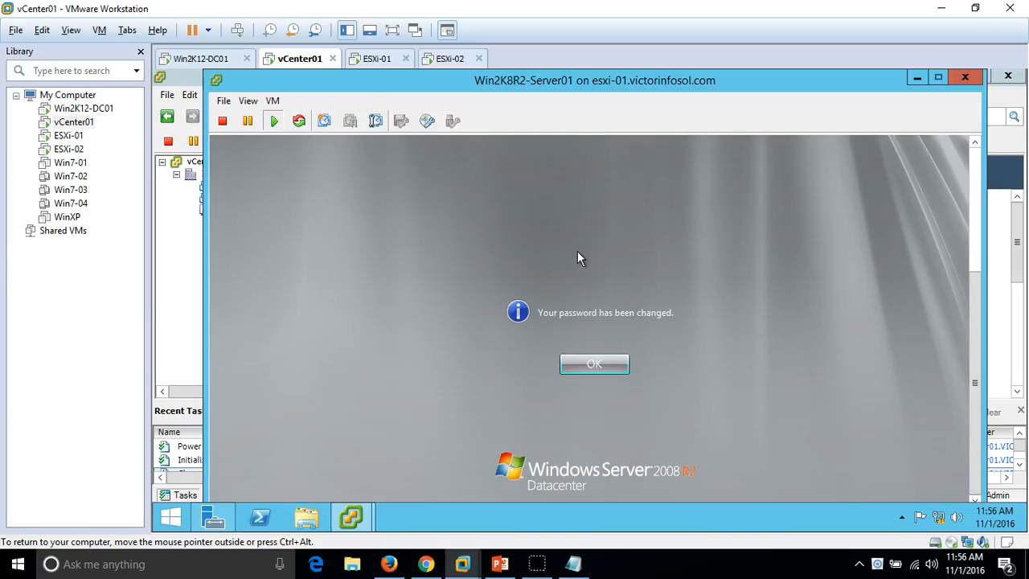
{"action": "left_click", "coordinate": [598, 364]}
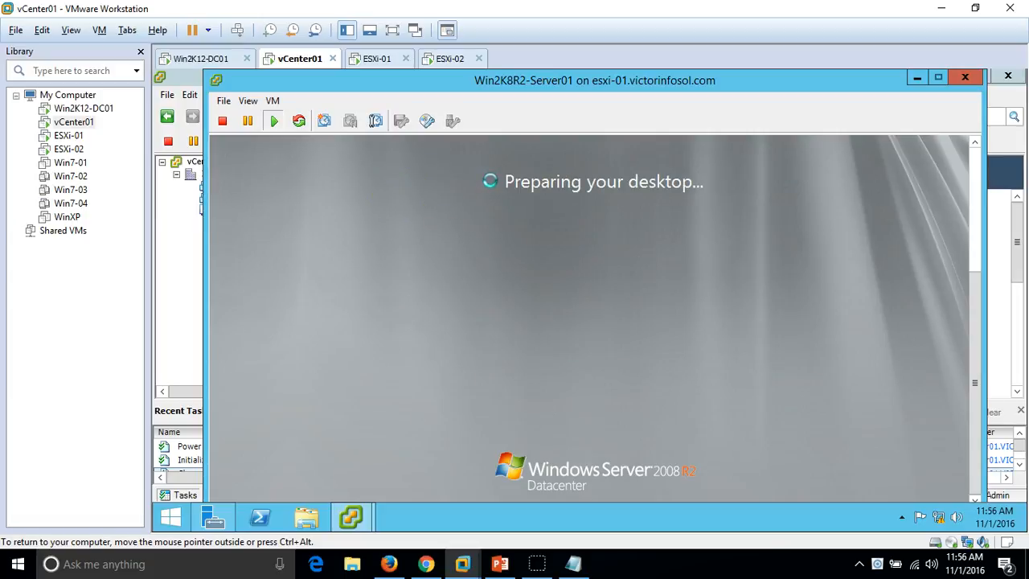
{"action": "key", "text": "ctrl+alt"}
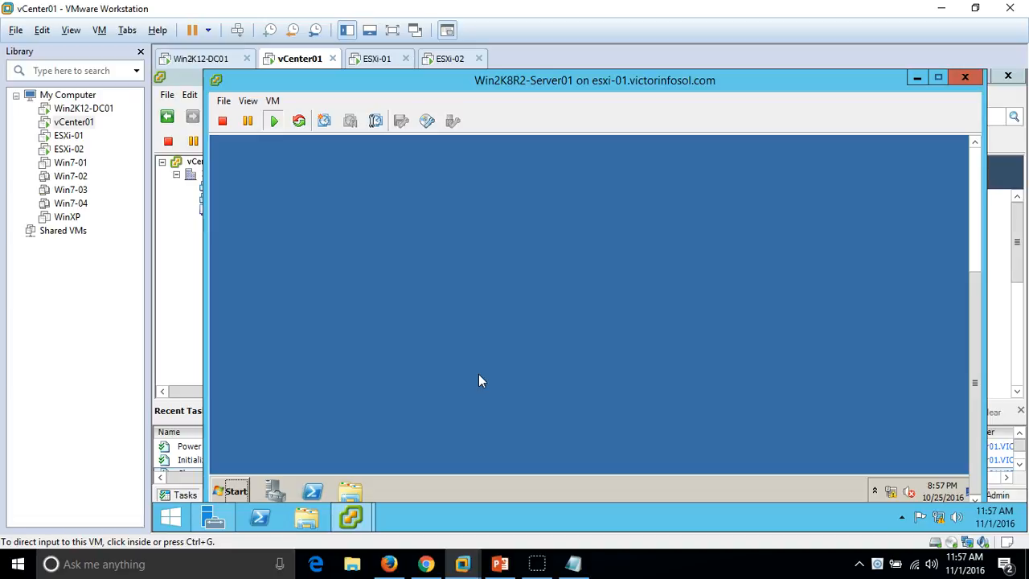
{"action": "left_click", "coordinate": [495, 351]}
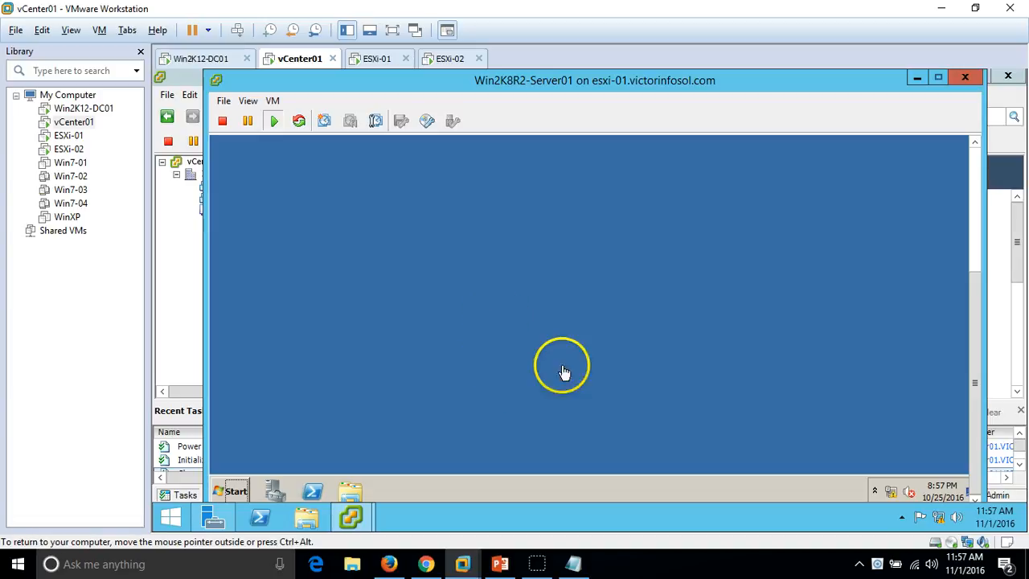
{"action": "left_click", "coordinate": [567, 87]}
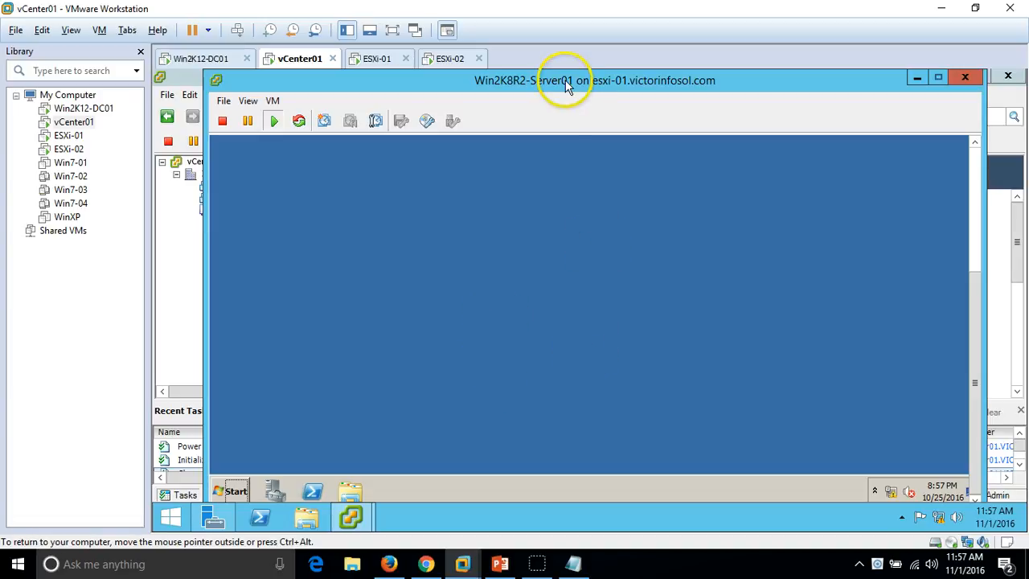
{"action": "left_click", "coordinate": [557, 184]}
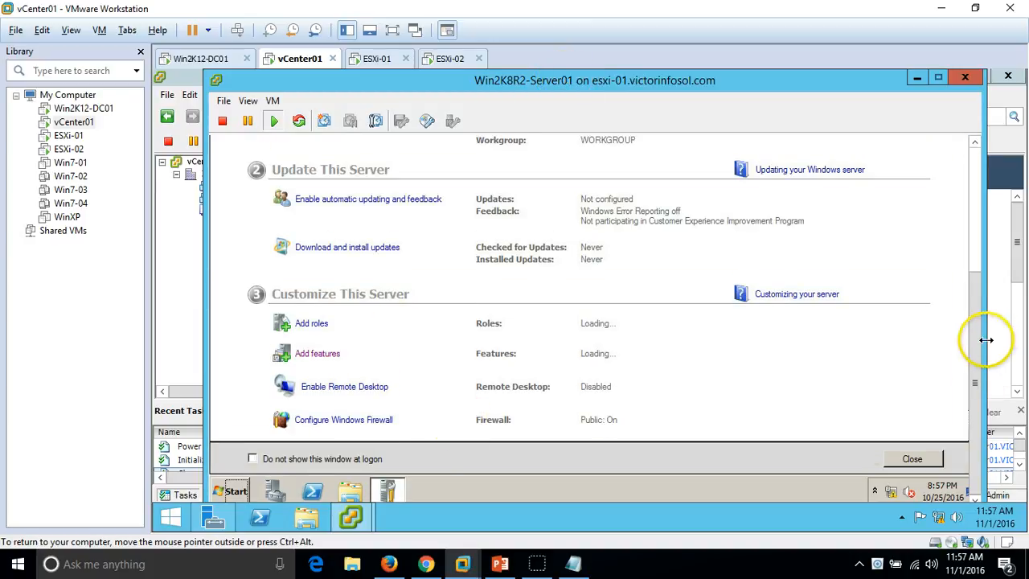
- Open the server's computer name settings and enter Win2K8R2-Server01 as the new computer name
{"action": "left_click_drag", "start_coordinate": [976, 362], "coordinate": [972, 325]}
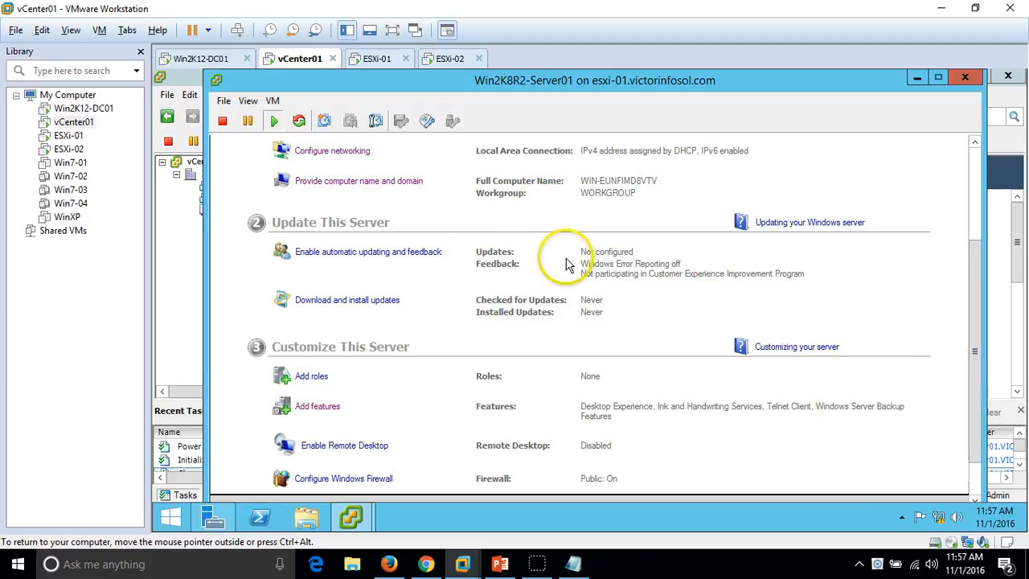
{"action": "left_click", "coordinate": [398, 187]}
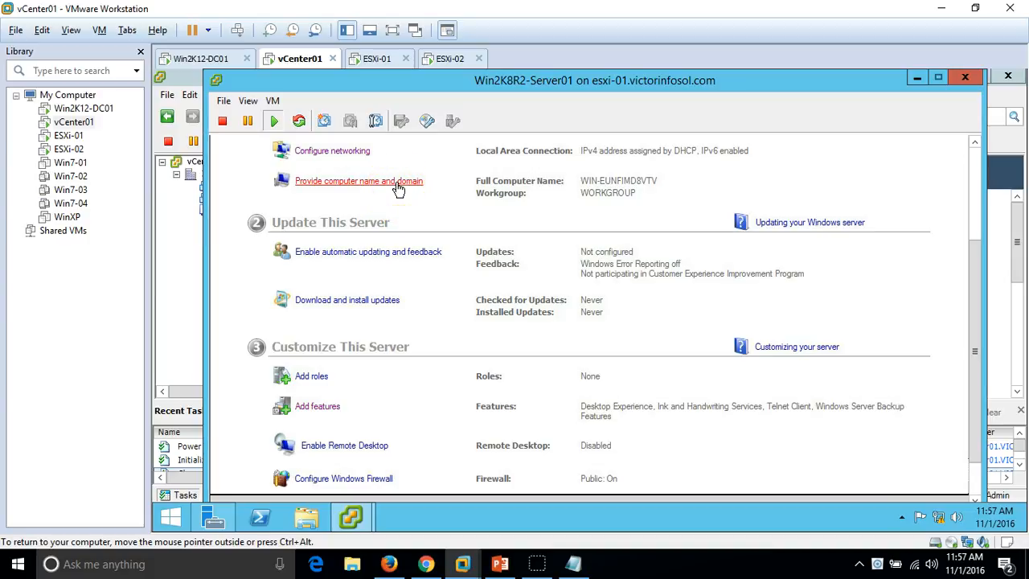
{"action": "left_click", "coordinate": [532, 224]}
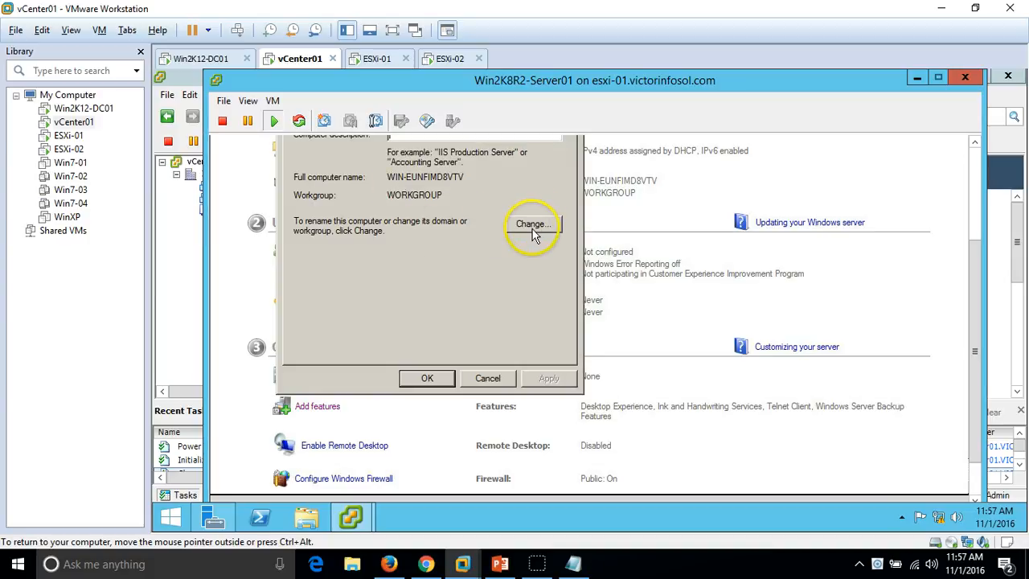
{"action": "left_click_drag", "start_coordinate": [389, 160], "coordinate": [153, 167]}
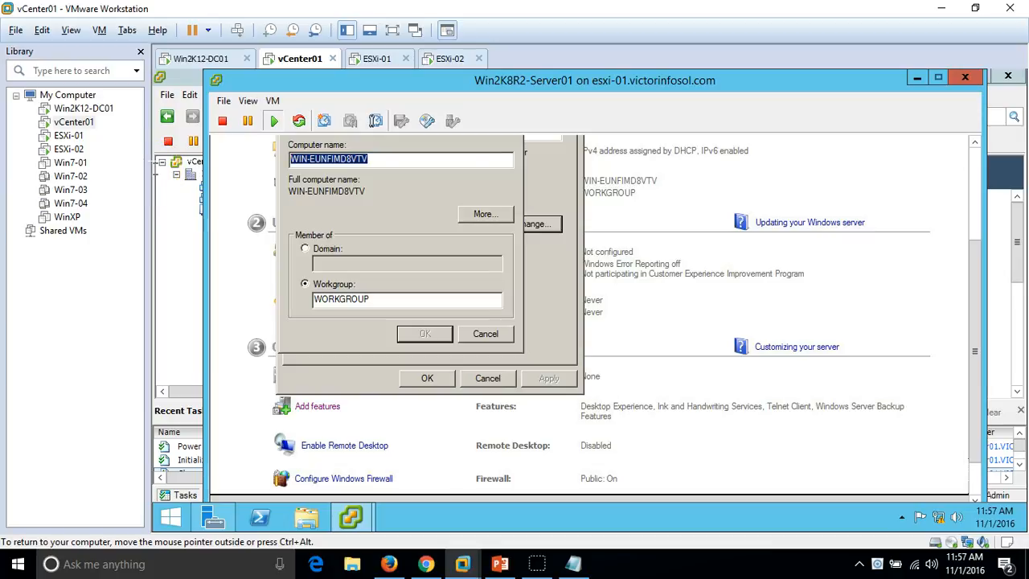
{"action": "left_click_drag", "start_coordinate": [376, 161], "coordinate": [241, 156]}
{"action": "type", "text": "Win2K8R2-Server01"}
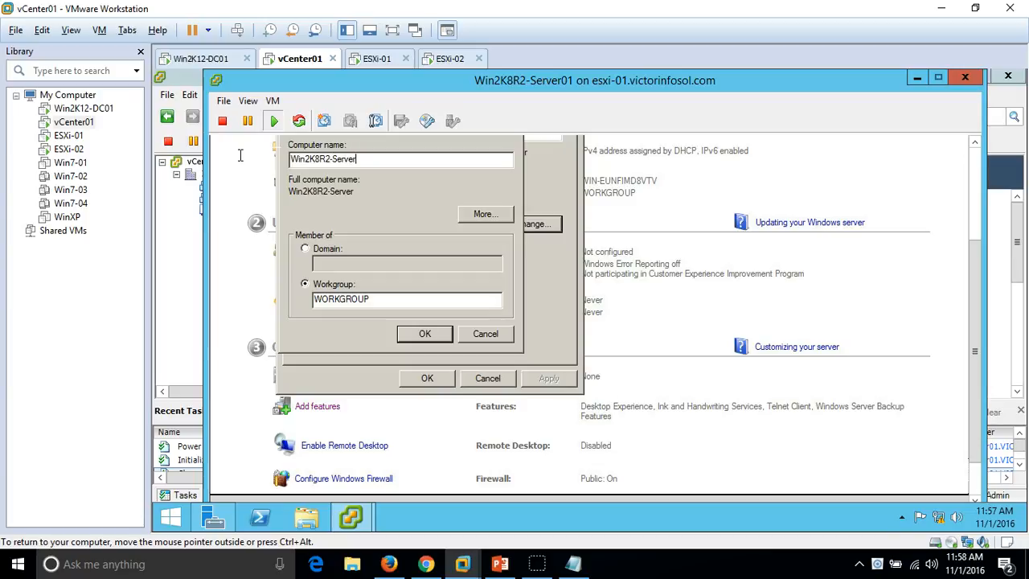
- Confirm the computer name change, accept the shortened NetBIOS name and postpone the restart
{"action": "left_click", "coordinate": [425, 335]}
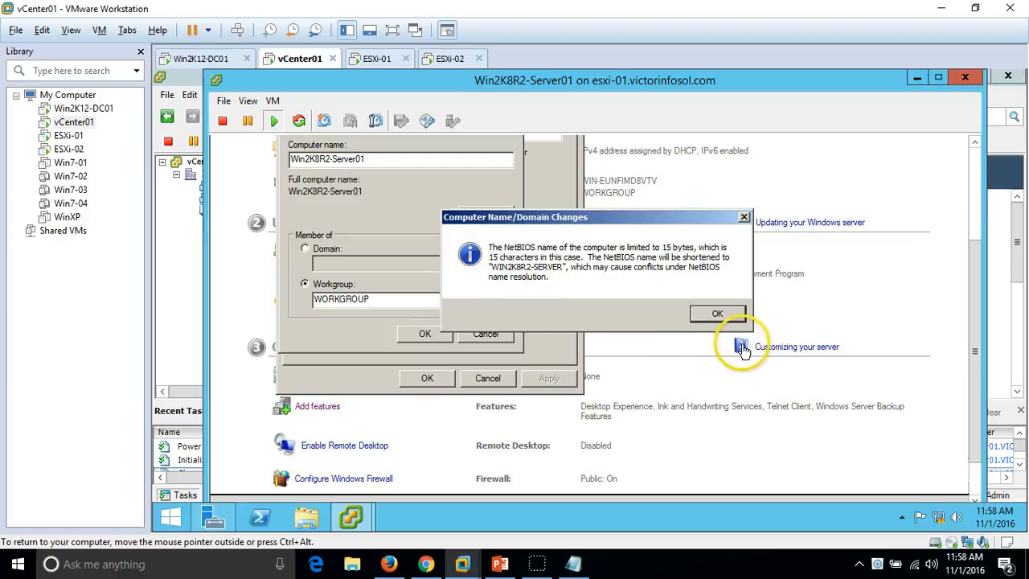
{"action": "left_click", "coordinate": [716, 315]}
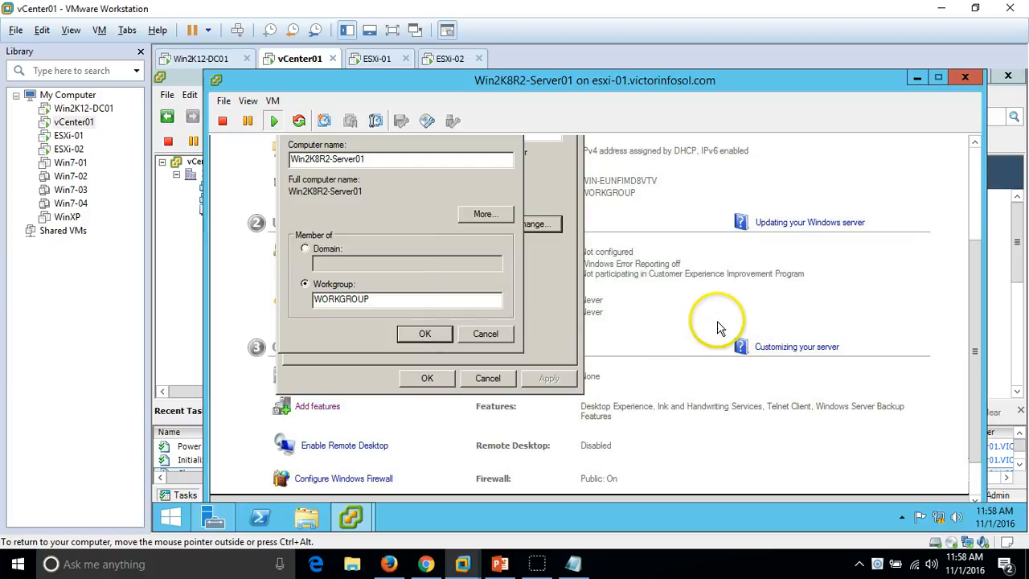
{"action": "left_click", "coordinate": [425, 337]}
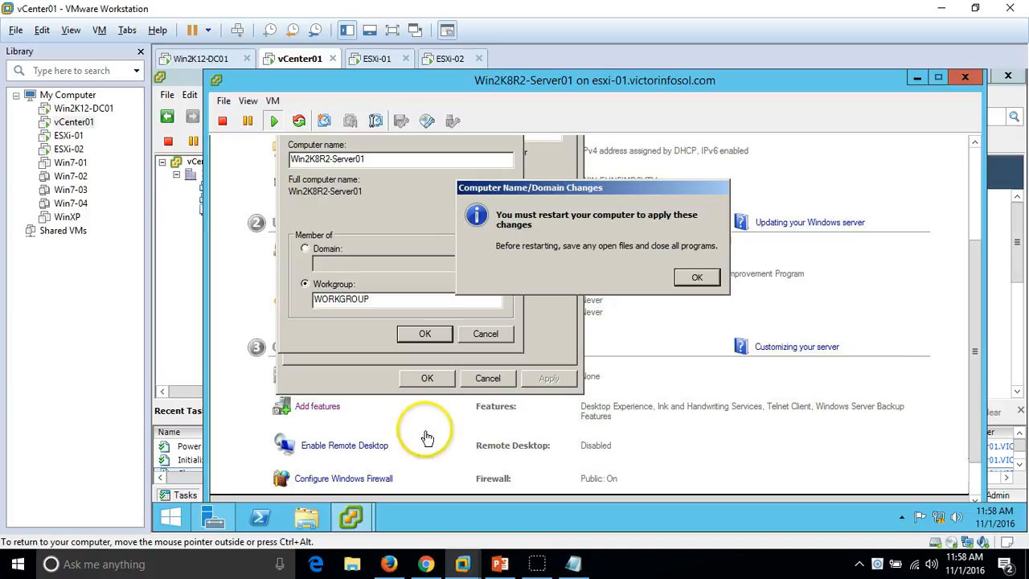
{"action": "left_click", "coordinate": [696, 277]}
{"action": "left_click", "coordinate": [426, 381]}
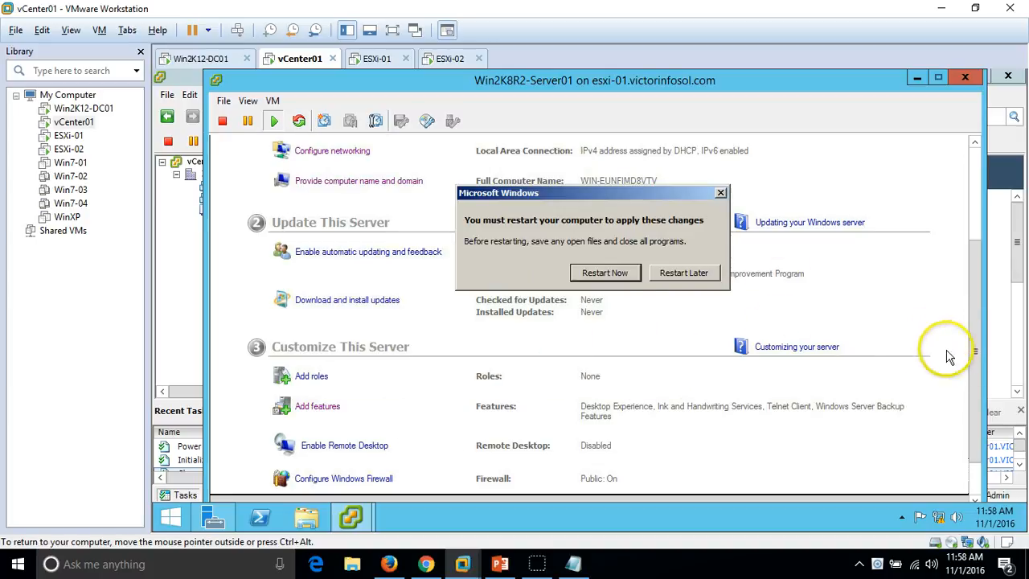
{"action": "left_click", "coordinate": [682, 271]}
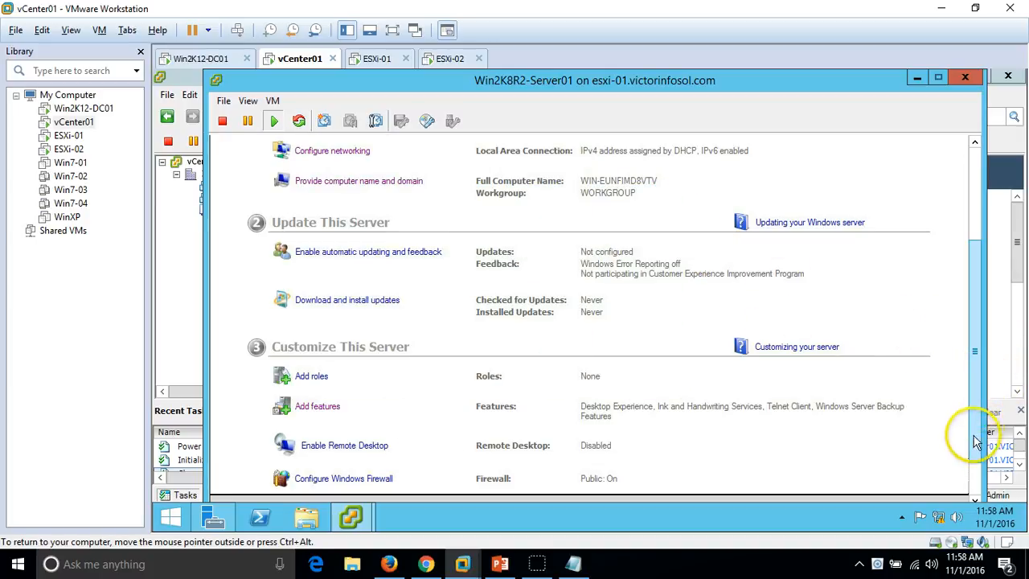
- Close the Initial Configuration Tasks, restart the server to apply the changes, and close its console window
{"action": "left_click", "coordinate": [331, 356]}
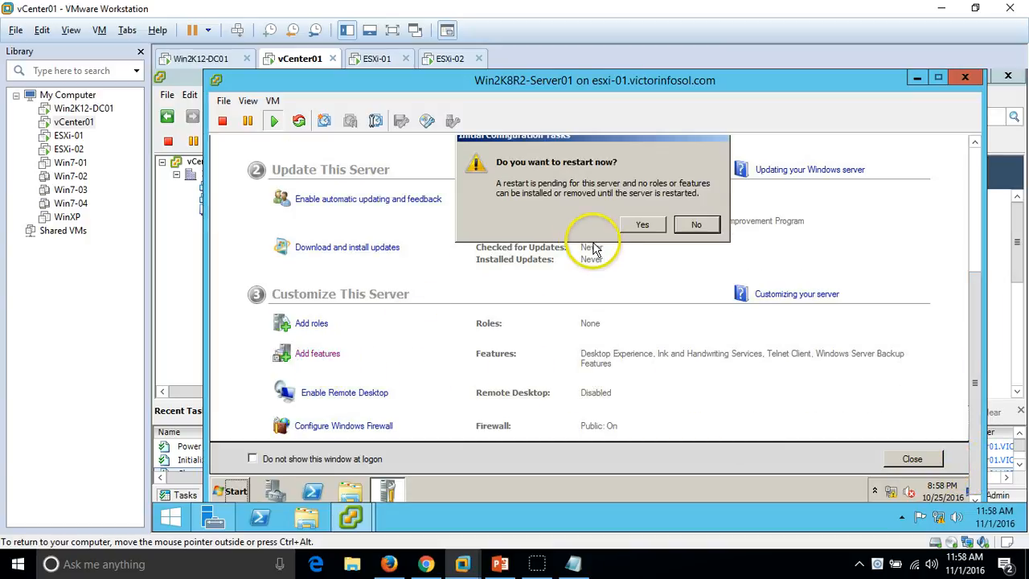
{"action": "left_click", "coordinate": [691, 226]}
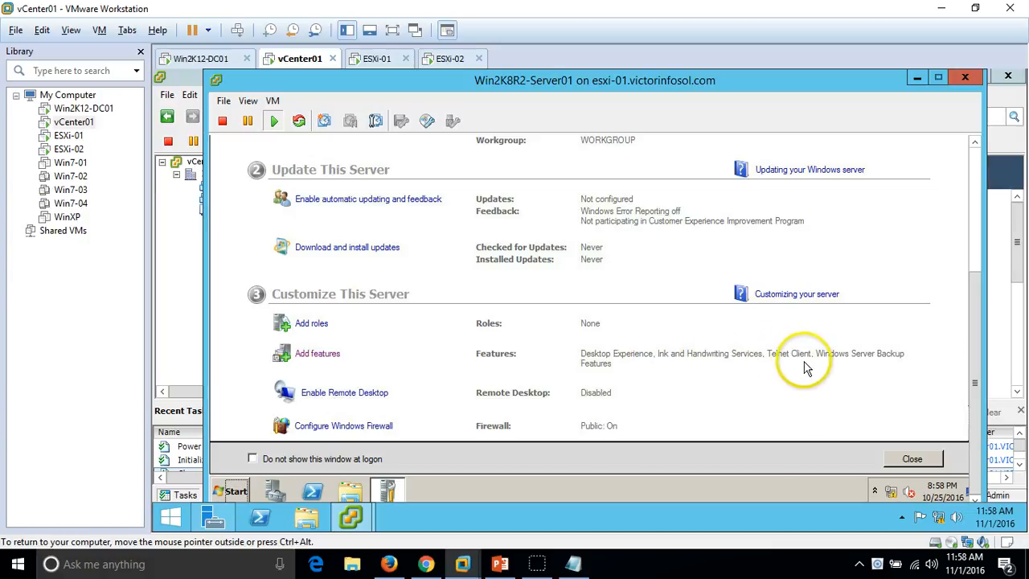
{"action": "left_click", "coordinate": [924, 464]}
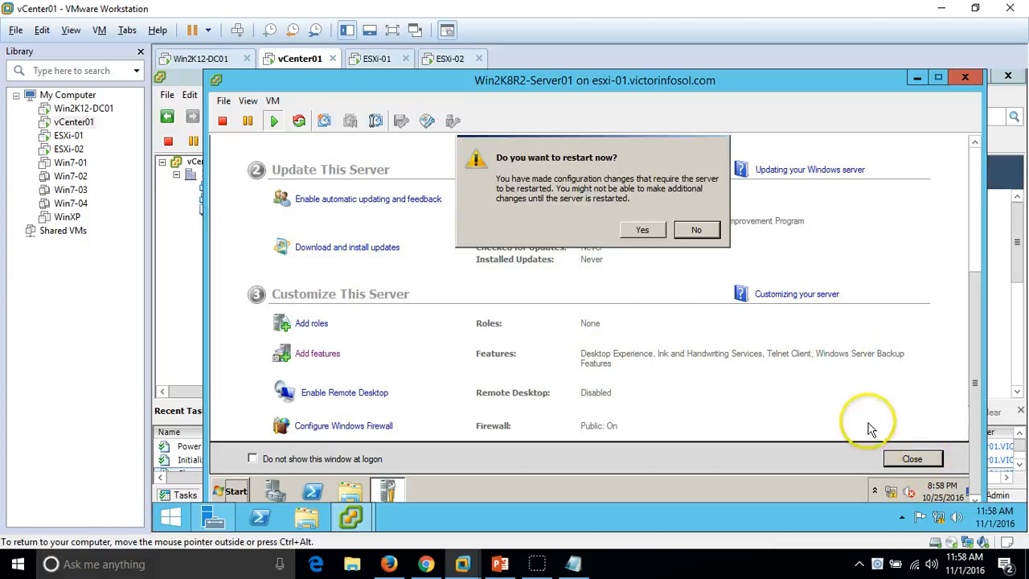
{"action": "left_click", "coordinate": [643, 227]}
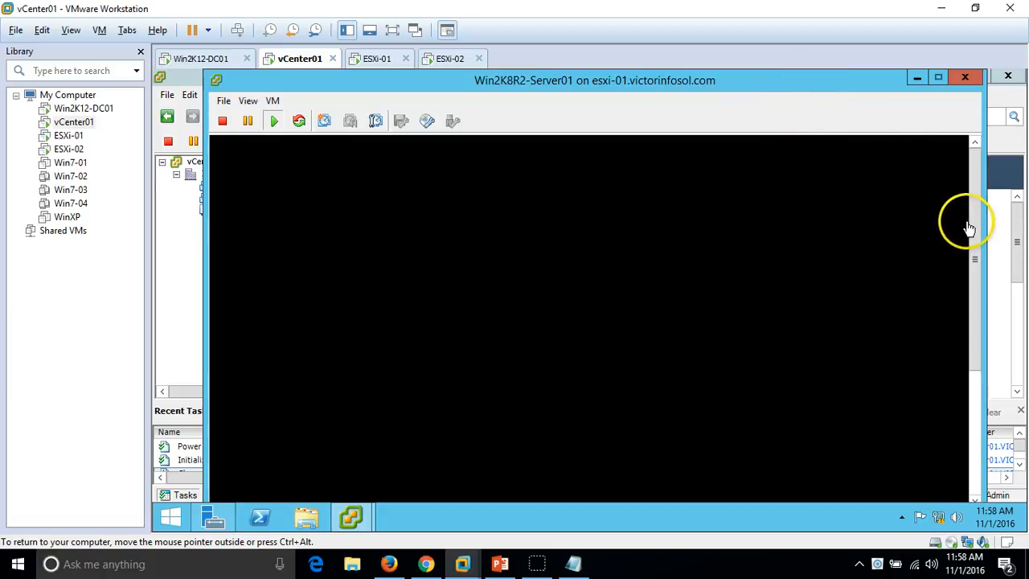
{"action": "left_click", "coordinate": [964, 84]}
- Start deploying a virtual machine from Win2K8R2-Template and name it Win2K8R2-Server02
{"action": "left_click", "coordinate": [241, 211]}
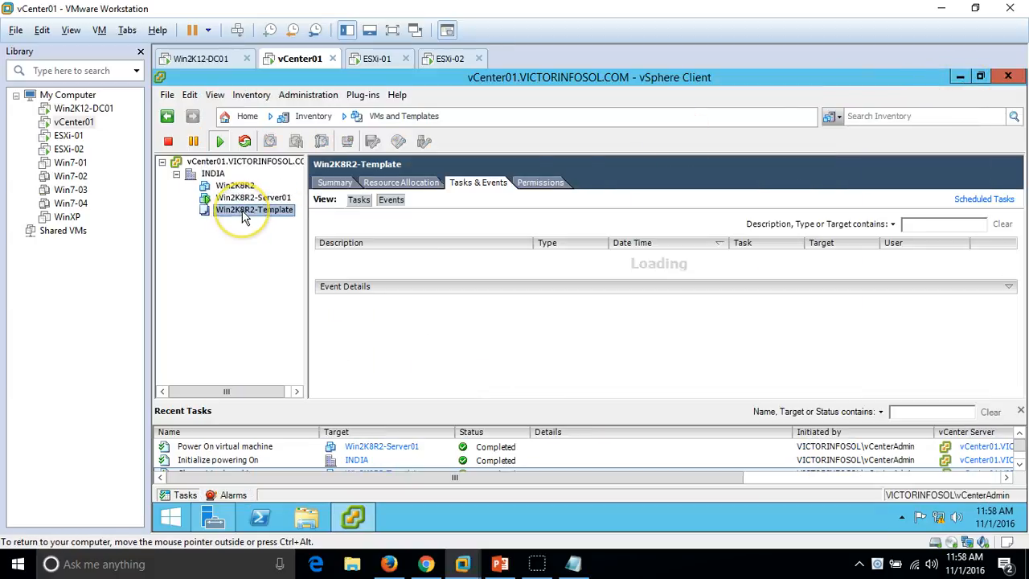
{"action": "right_click", "coordinate": [246, 217]}
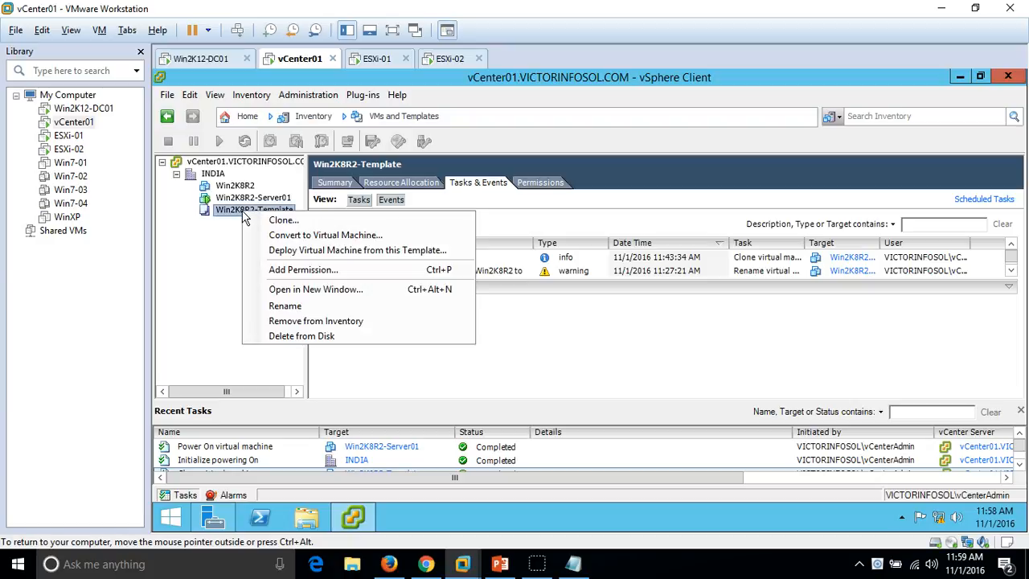
{"action": "left_click", "coordinate": [334, 252]}
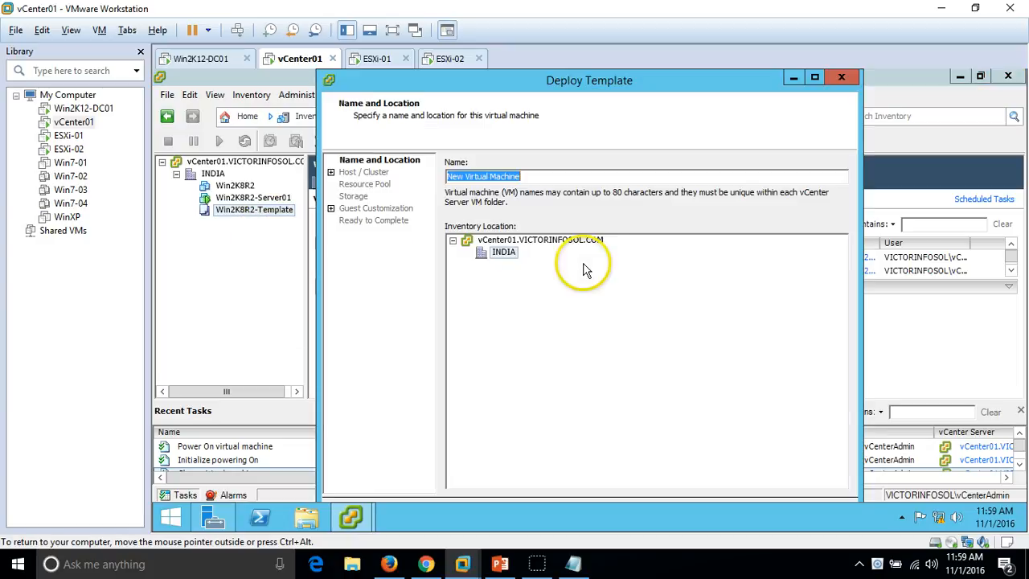
{"action": "left_click", "coordinate": [815, 79]}
{"action": "left_click", "coordinate": [499, 156]}
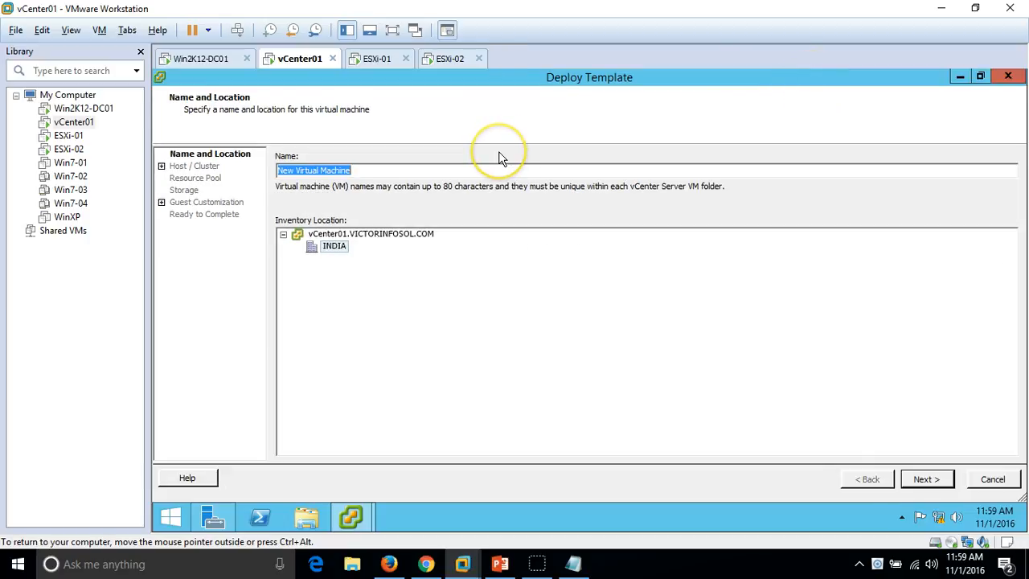
{"action": "type", "text": "Win2K8R2-Server02"}
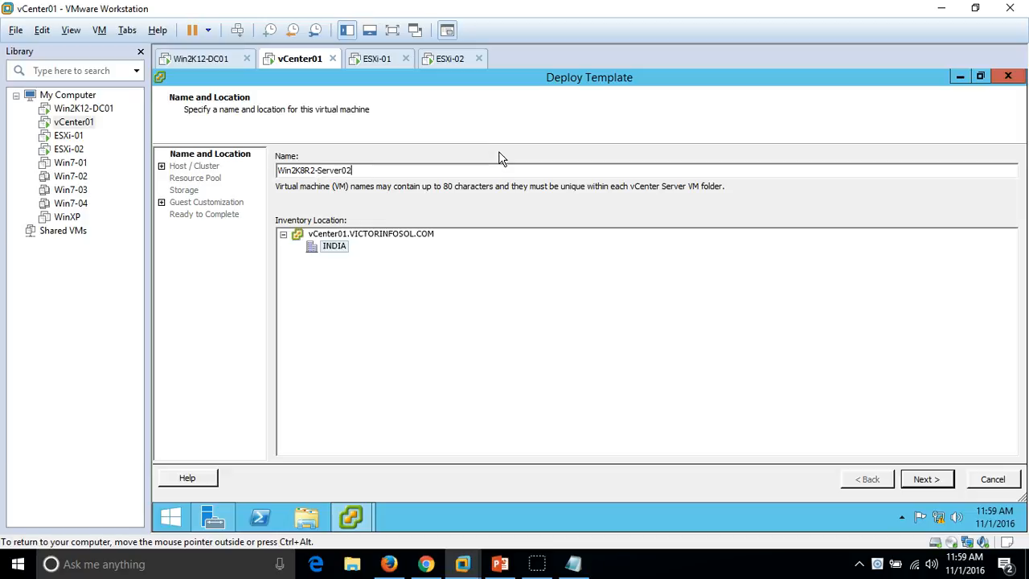
- Choose esxi-01.victorinfosol.com as the host for the new virtual machine and continue to the storage selection
{"action": "left_click", "coordinate": [928, 487]}
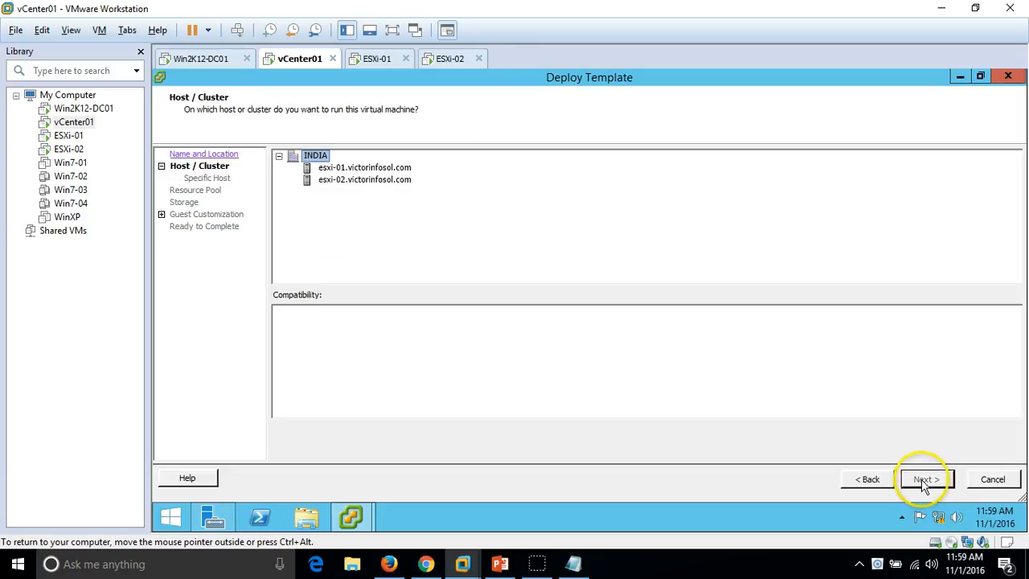
{"action": "left_click", "coordinate": [378, 168]}
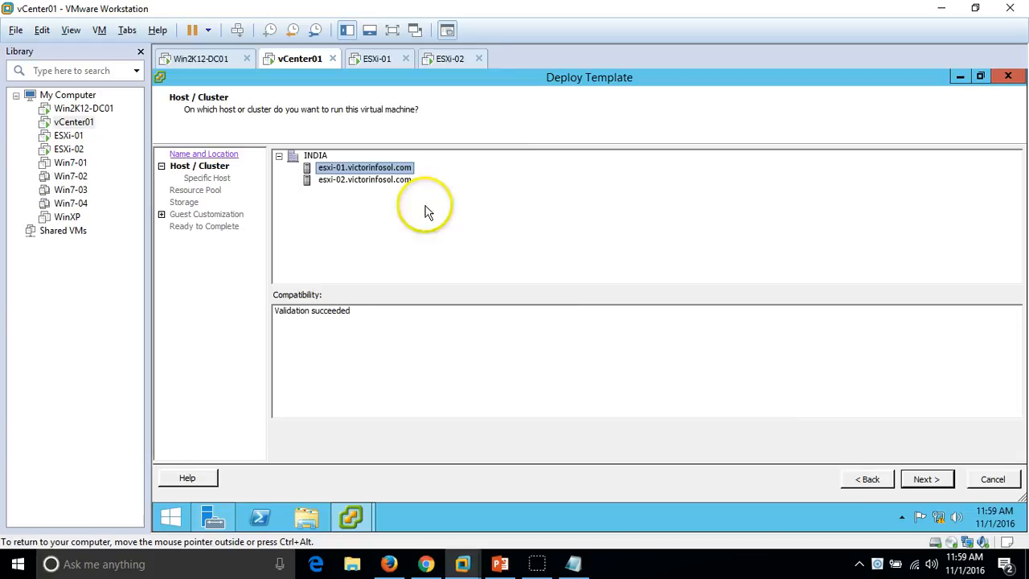
{"action": "left_click", "coordinate": [924, 479]}
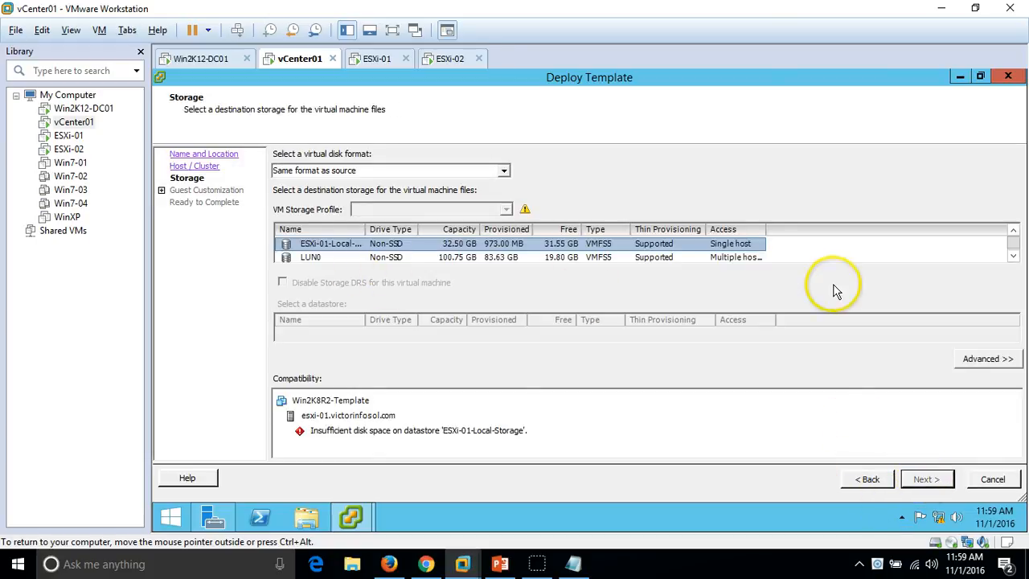
- Try LUN2 as the destination datastore for Win2K8R2-Server02, review the other datastores, and cancel the template deployment
{"action": "left_click", "coordinate": [1014, 257]}
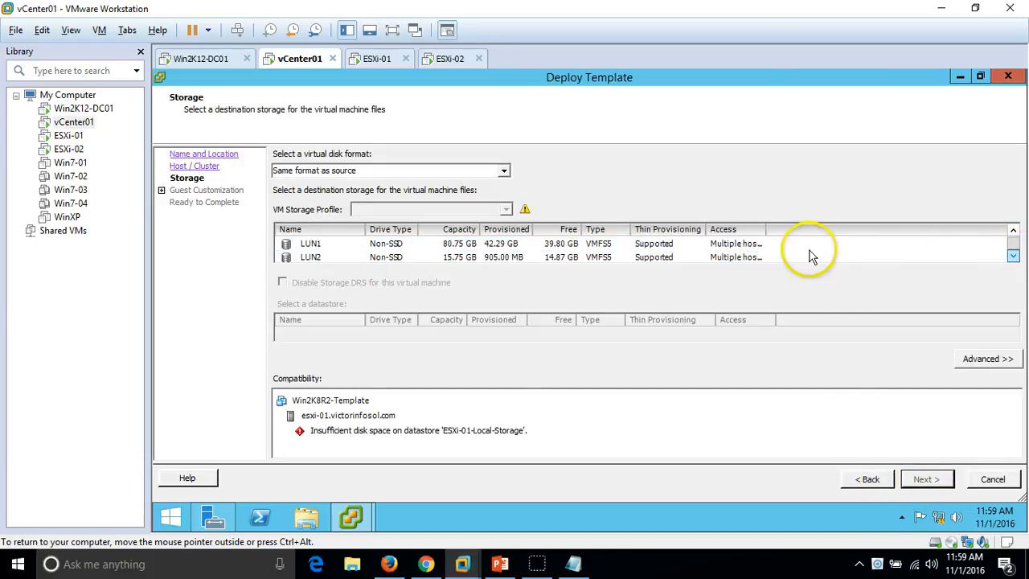
{"action": "left_click", "coordinate": [739, 245]}
{"action": "left_click", "coordinate": [751, 259]}
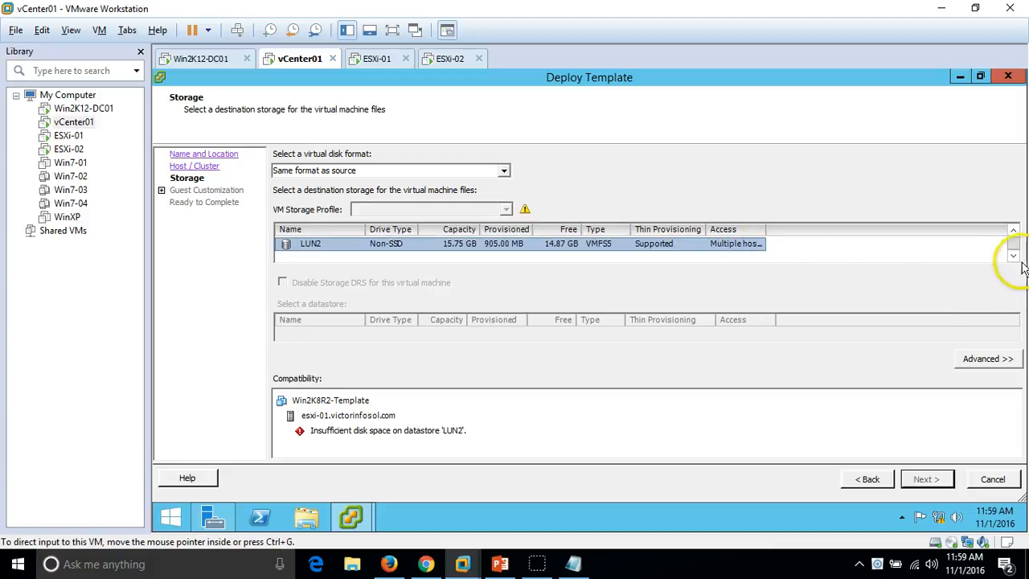
{"action": "left_click", "coordinate": [1014, 232]}
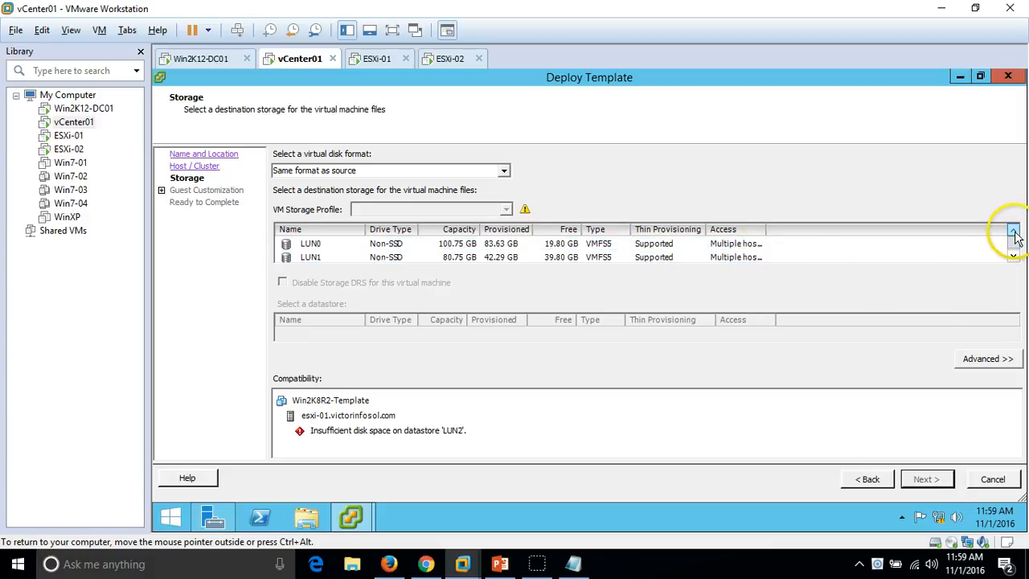
{"action": "left_click", "coordinate": [994, 479]}
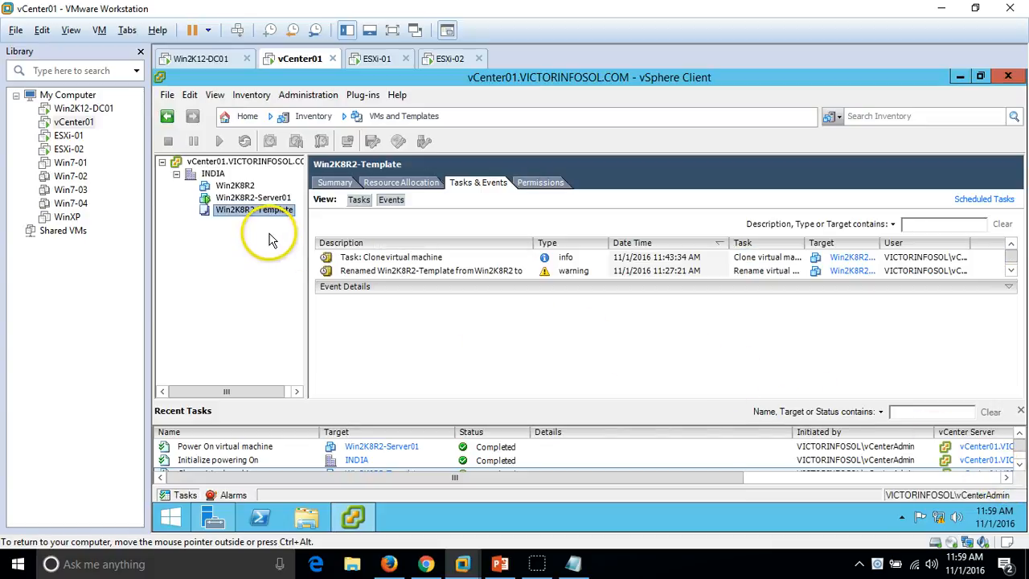
- View the summary of Win2K8R2-Server01 and switch to the PowerPoint slide show, advancing it to the closing slide
{"action": "left_click", "coordinate": [264, 198]}
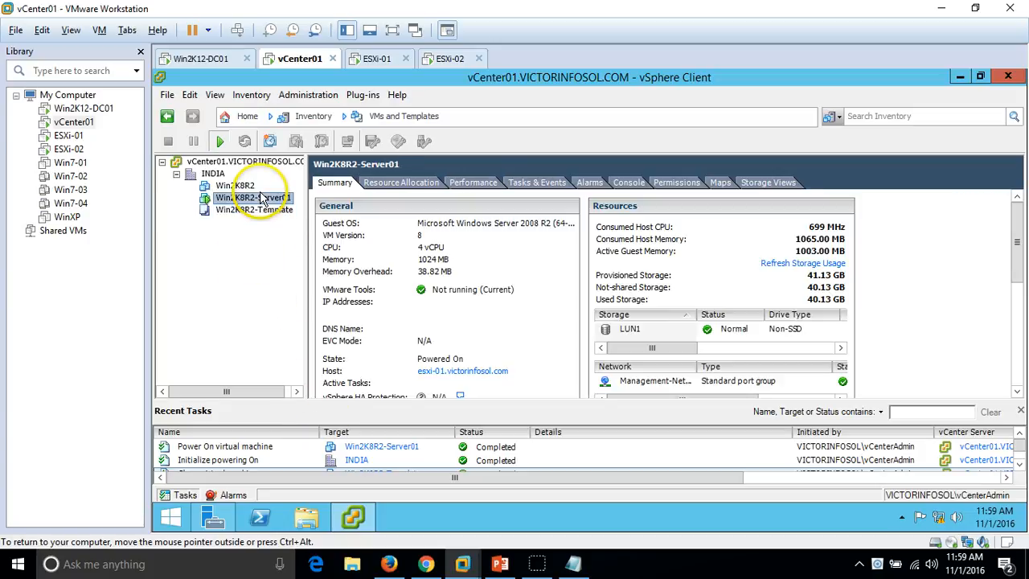
{"action": "left_click", "coordinate": [500, 563]}
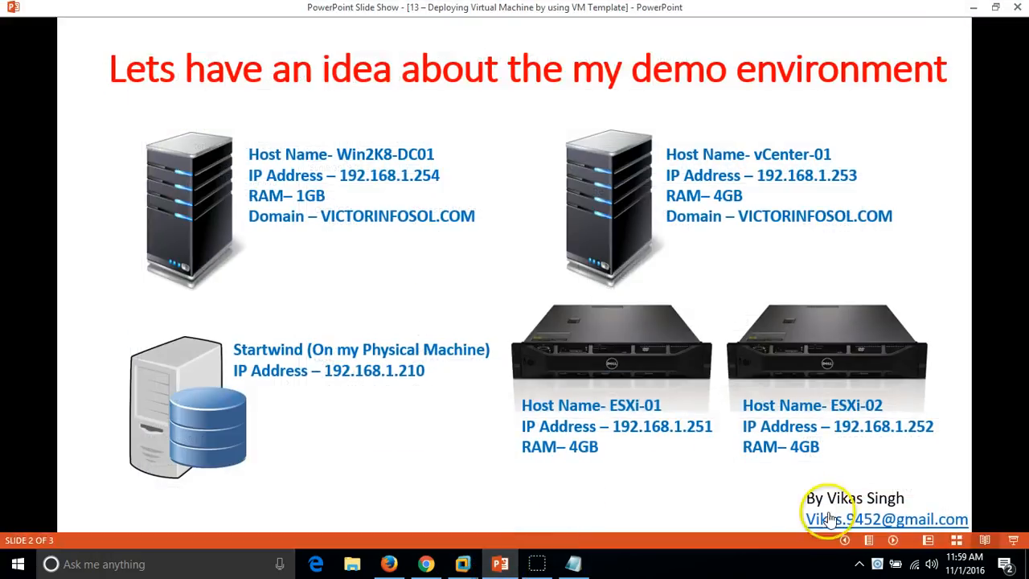
{"action": "left_click", "coordinate": [892, 540]}
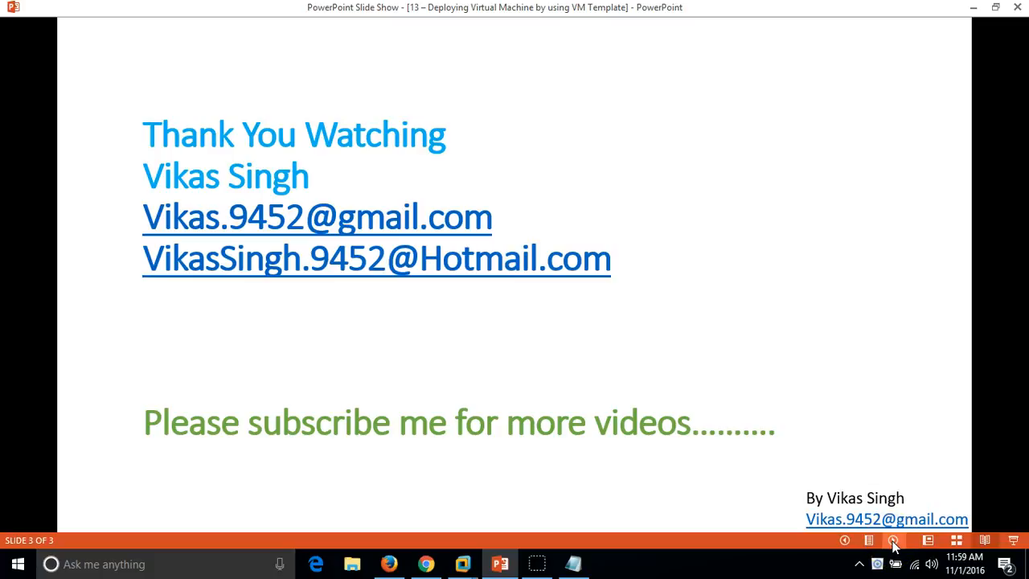